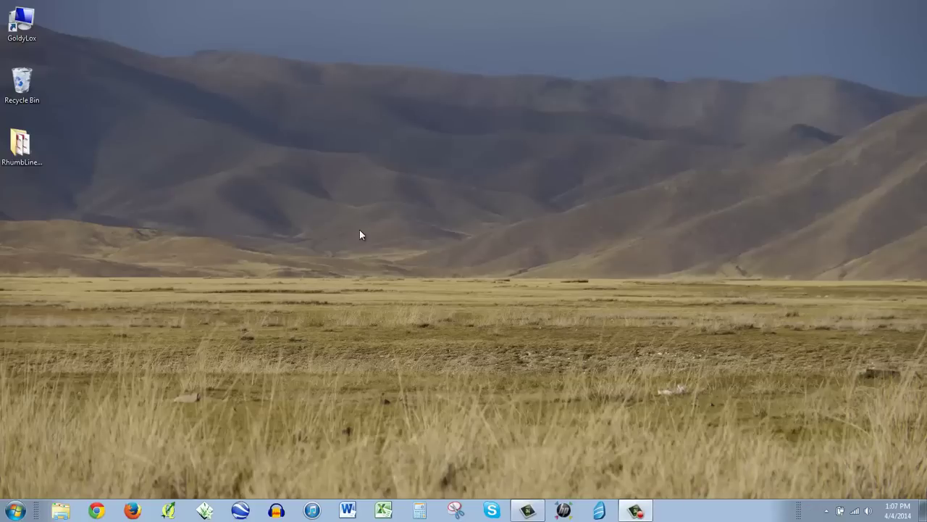
# Launch QGIS 2.2.0 from the taskbar, opening a blank project
pyautogui.click(170, 511)
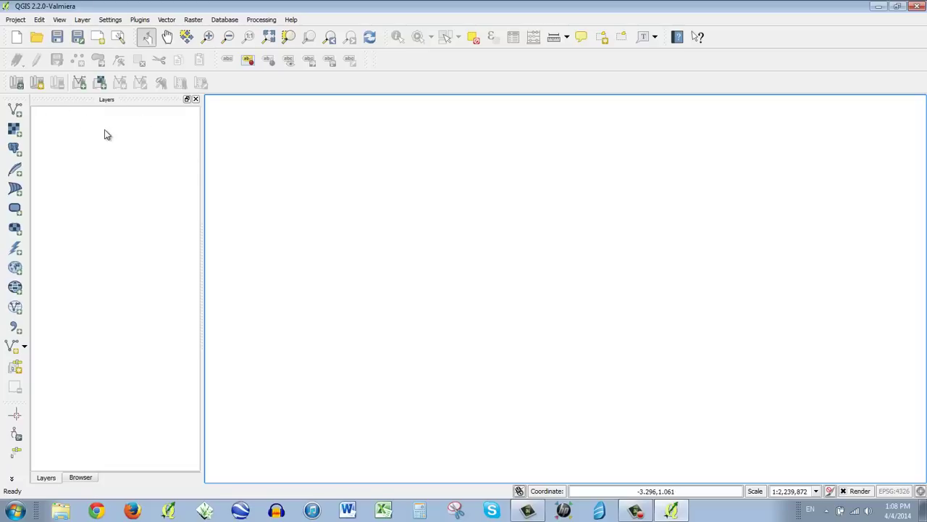
# Show the Browser panel and expand Home > Desktop to reveal the RhumbLineMaps folder
pyautogui.click(80, 477)
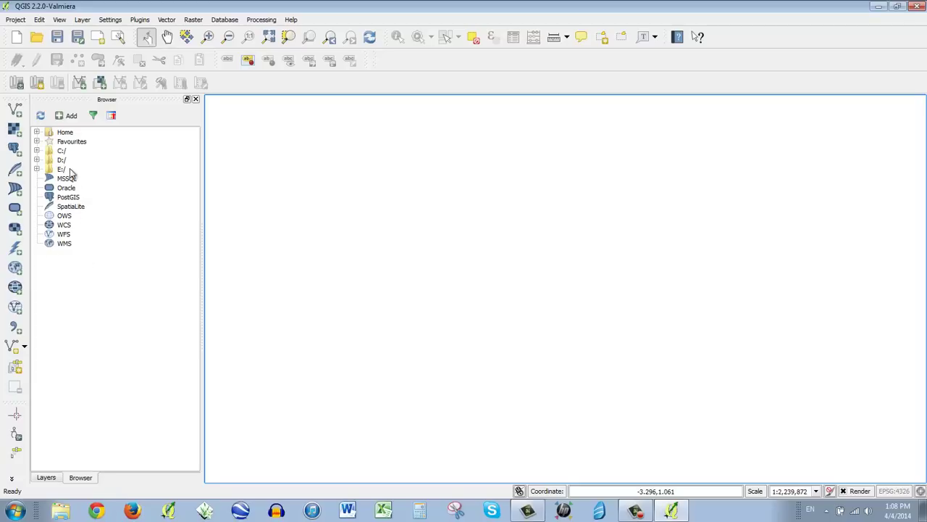
pyautogui.click(37, 133)
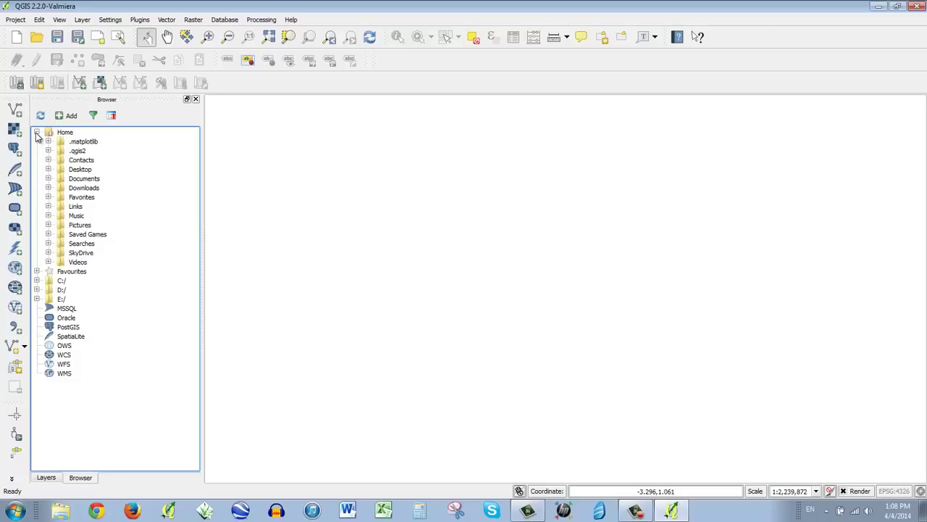
pyautogui.click(48, 170)
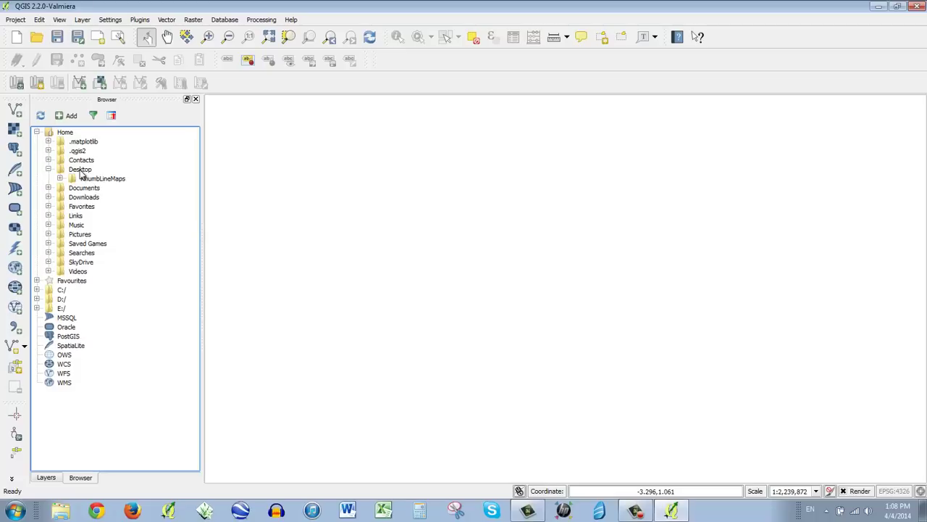
pyautogui.click(81, 171)
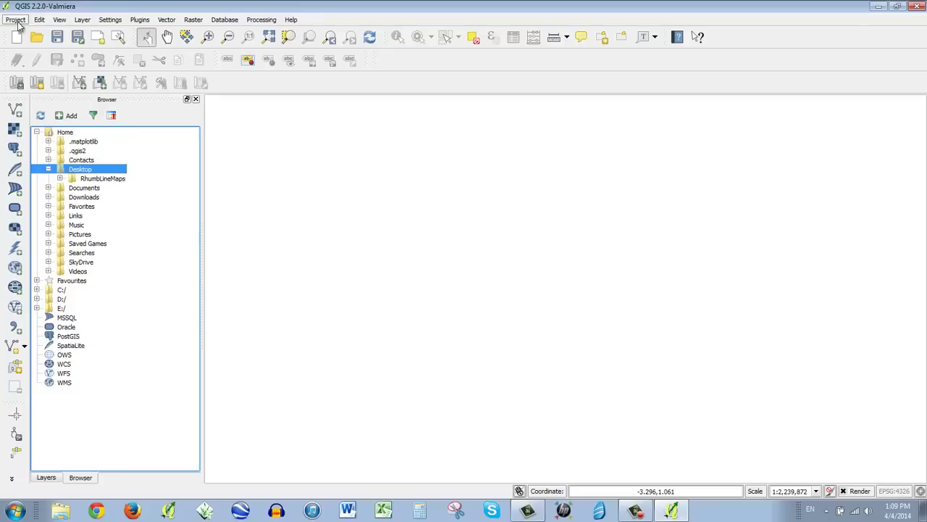
# Find and install OpenLayers Plugin 1.1.2 through Manage and Install Plugins
pyautogui.click(140, 20)
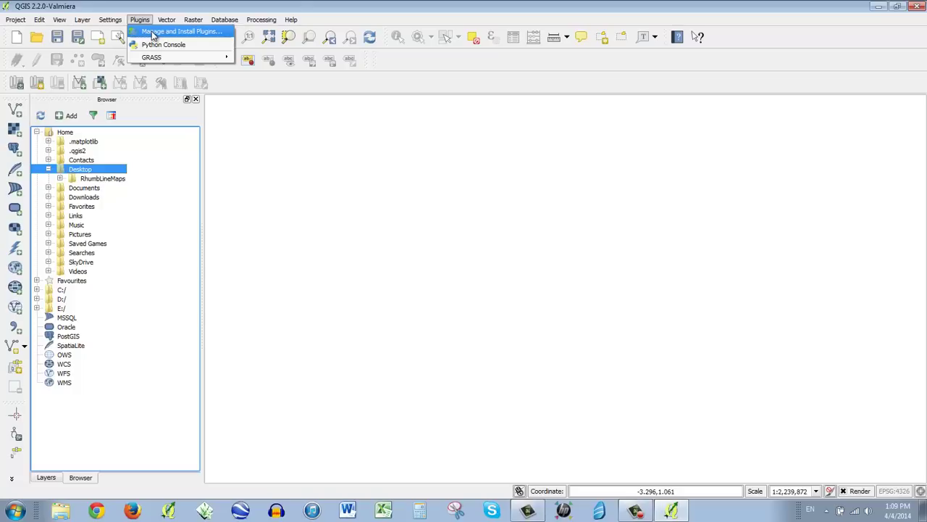
pyautogui.click(153, 34)
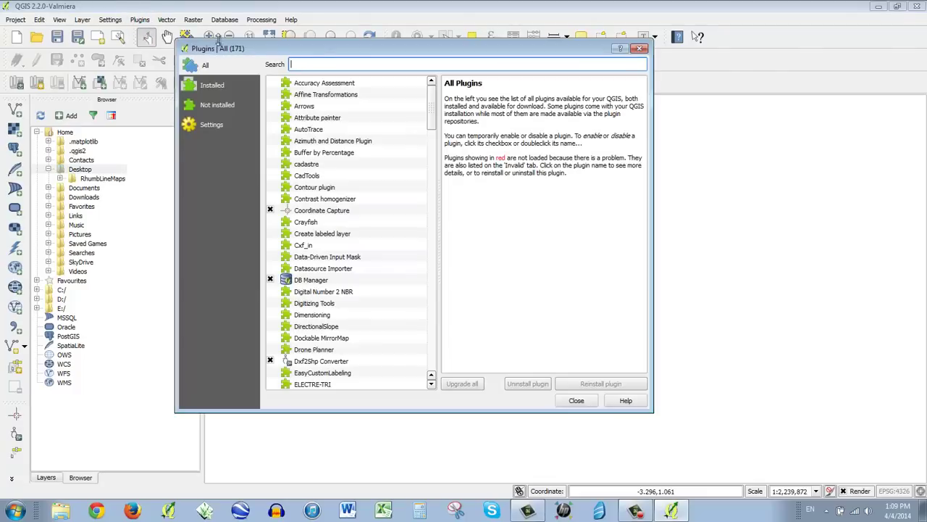
pyautogui.moveTo(243, 52); pyautogui.dragTo(271, 69)
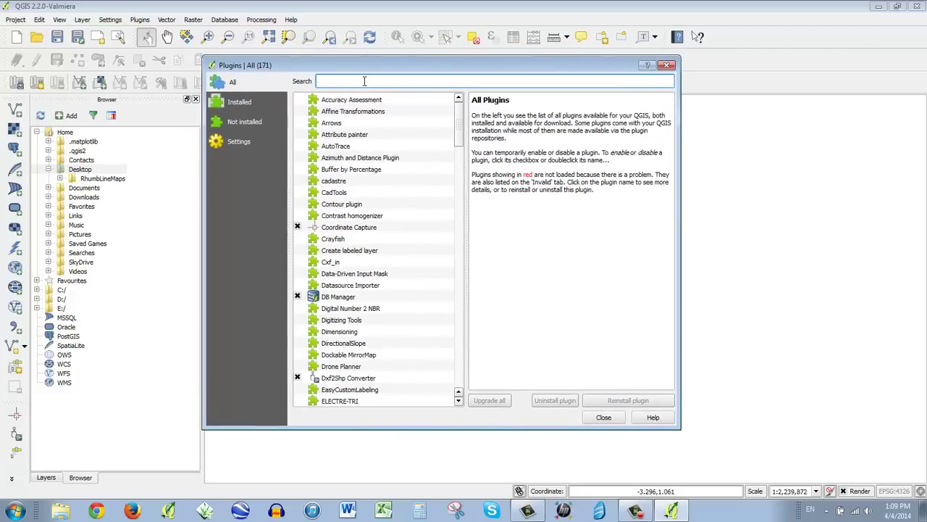
pyautogui.write('penlay')
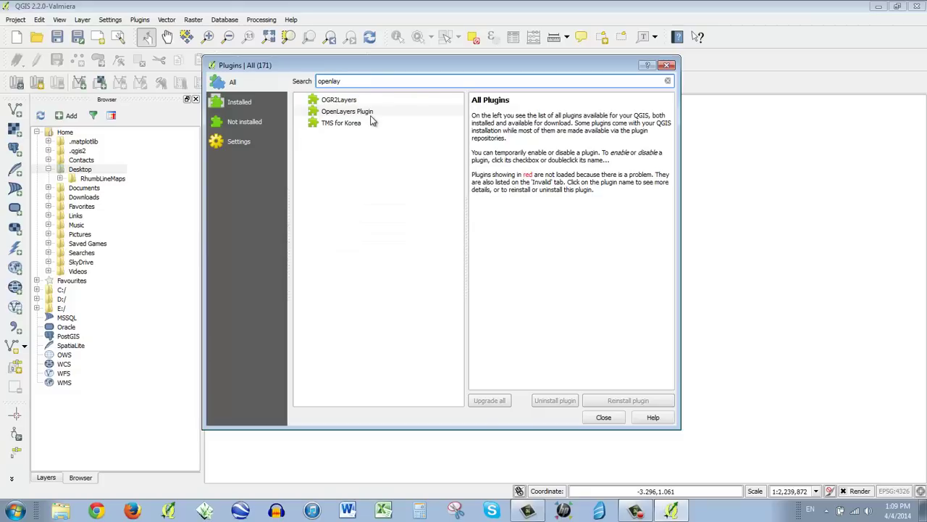
pyautogui.click(370, 116)
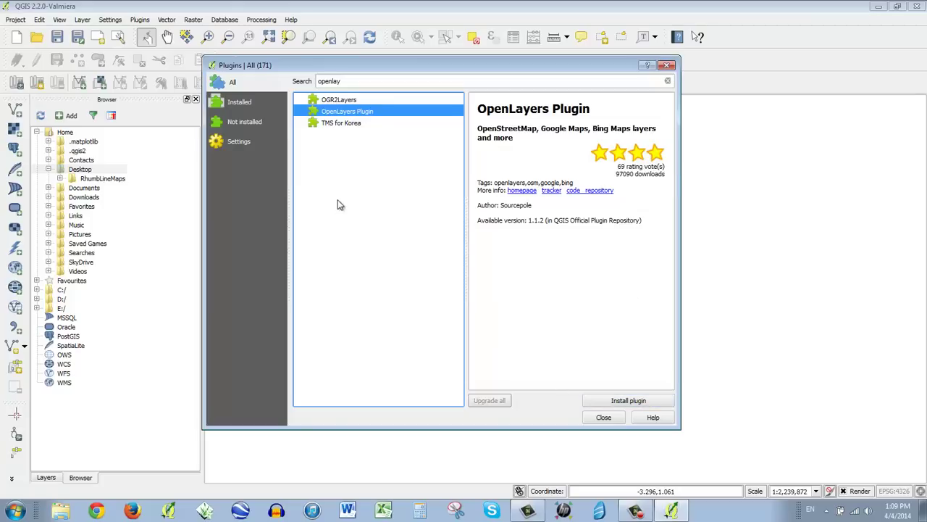
pyautogui.click(648, 404)
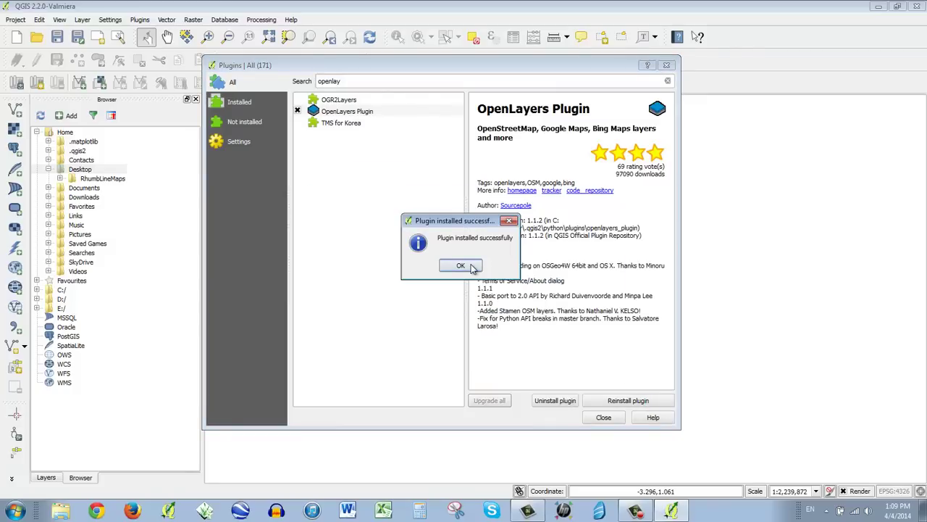
pyautogui.click(471, 267)
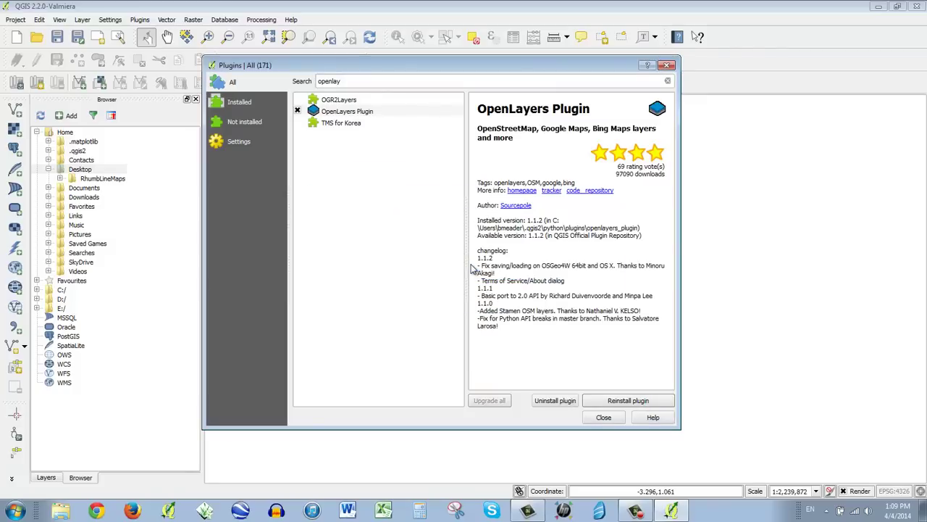
# Add the Google Satellite base layer from the OpenLayers plugin menu
pyautogui.click(667, 66)
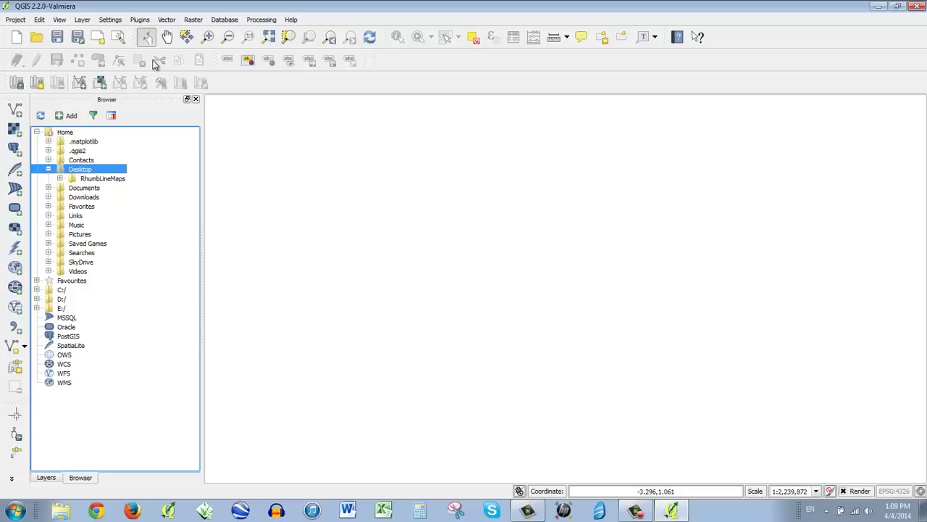
pyautogui.click(193, 20)
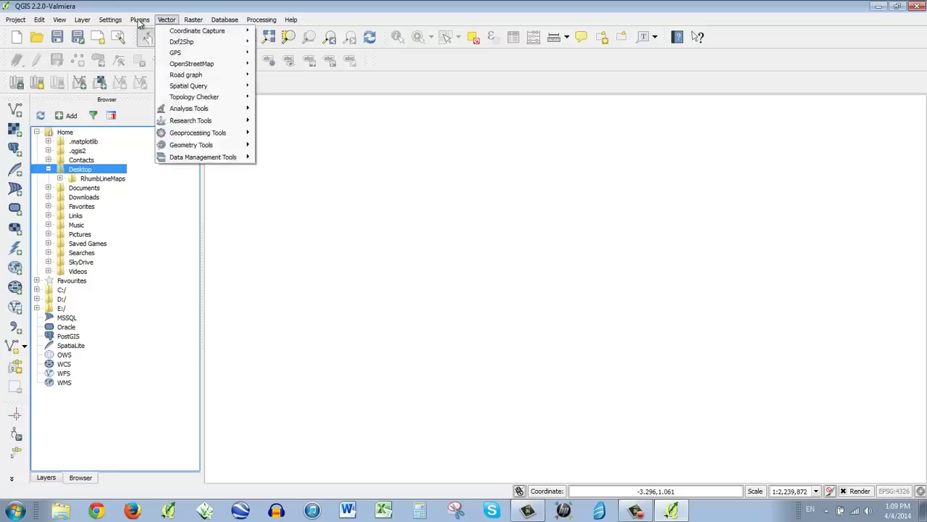
pyautogui.moveTo(140, 19)
pyautogui.moveTo(152, 69)
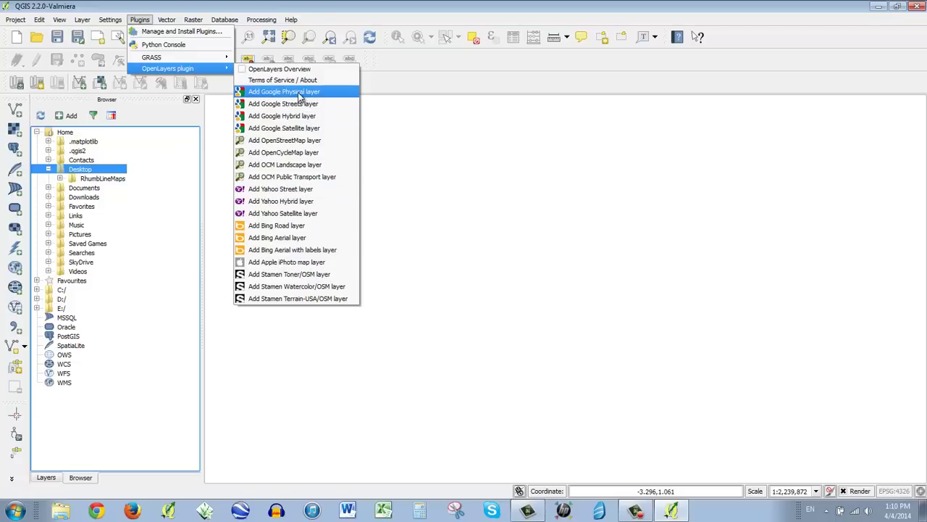
pyautogui.click(297, 129)
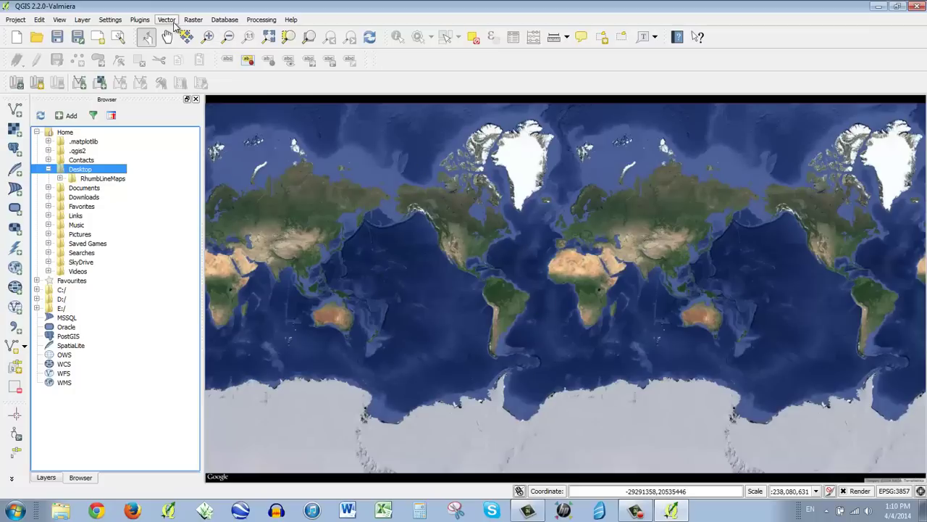
# Pan the world map, then zoom in with rectangles to New England at about 1:3,494,720
pyautogui.click(145, 21)
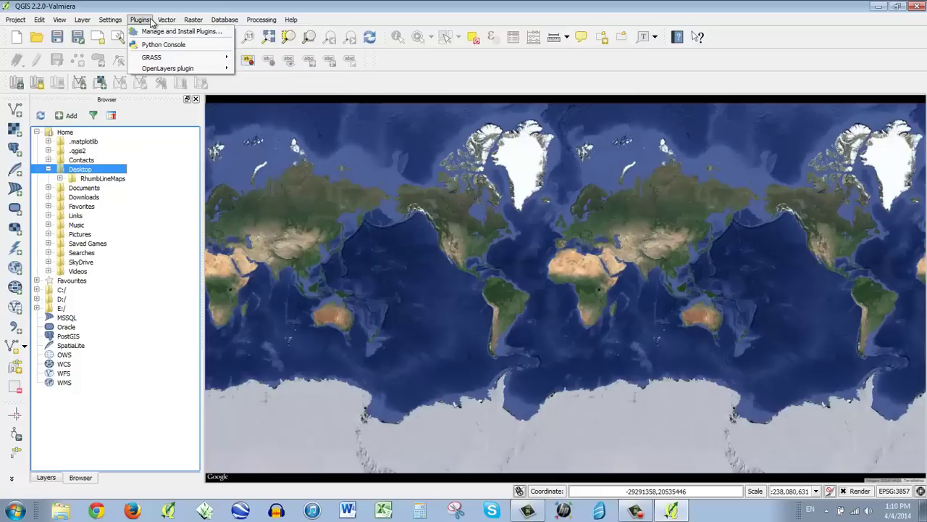
pyautogui.click(184, 43)
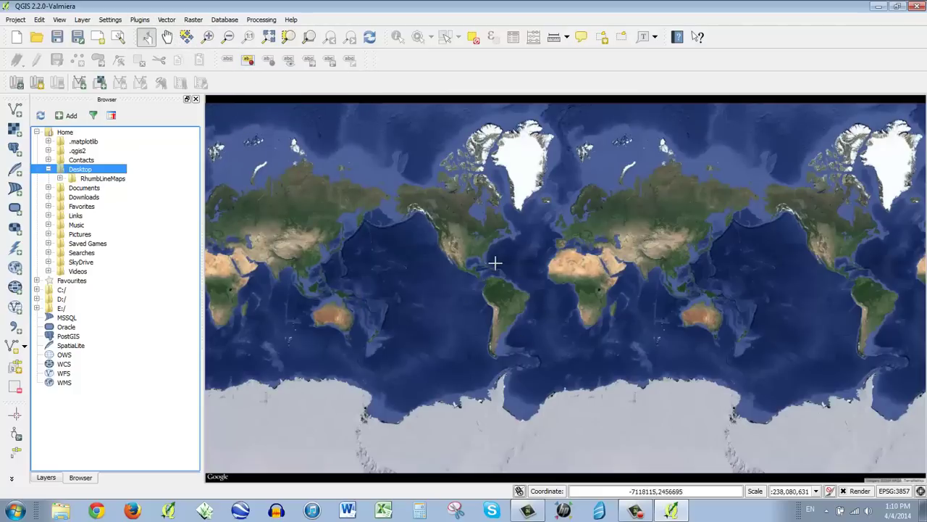
pyautogui.click(167, 38)
pyautogui.moveTo(557, 263); pyautogui.dragTo(615, 279)
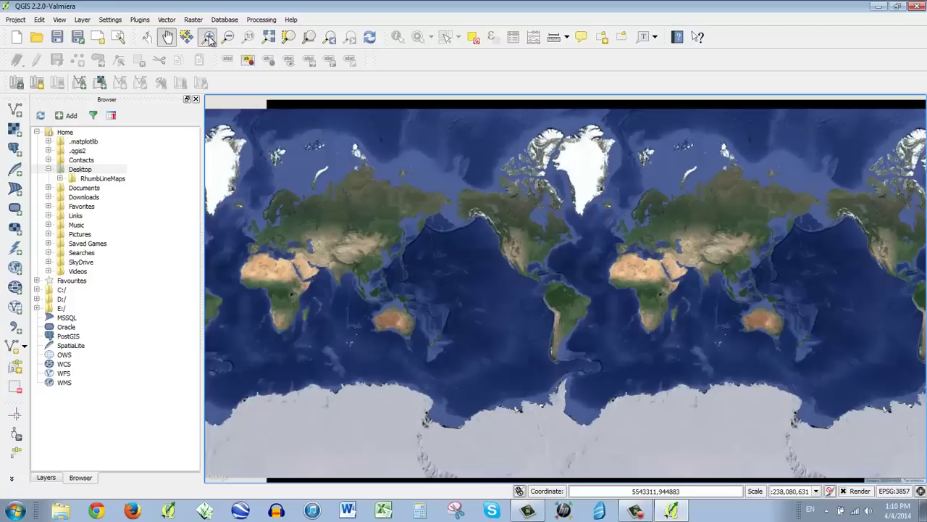
pyautogui.click(207, 37)
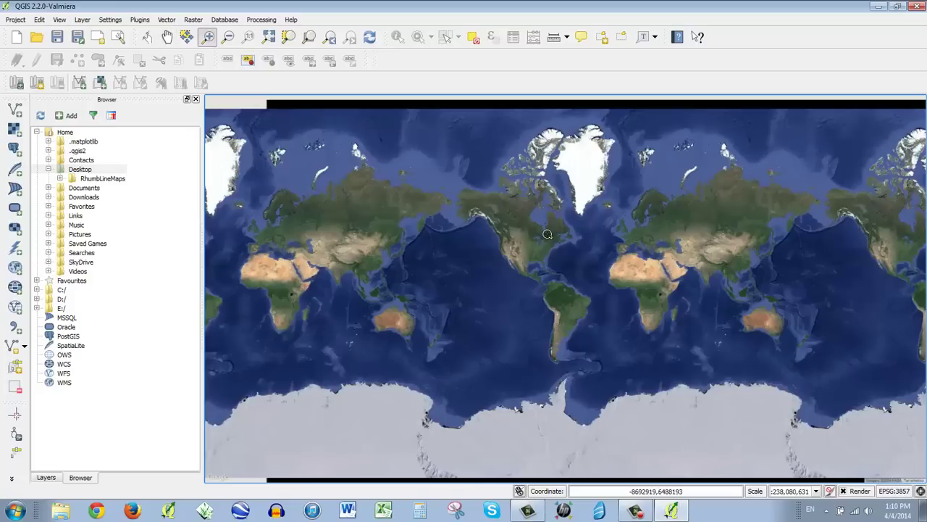
pyautogui.moveTo(548, 234); pyautogui.dragTo(561, 249)
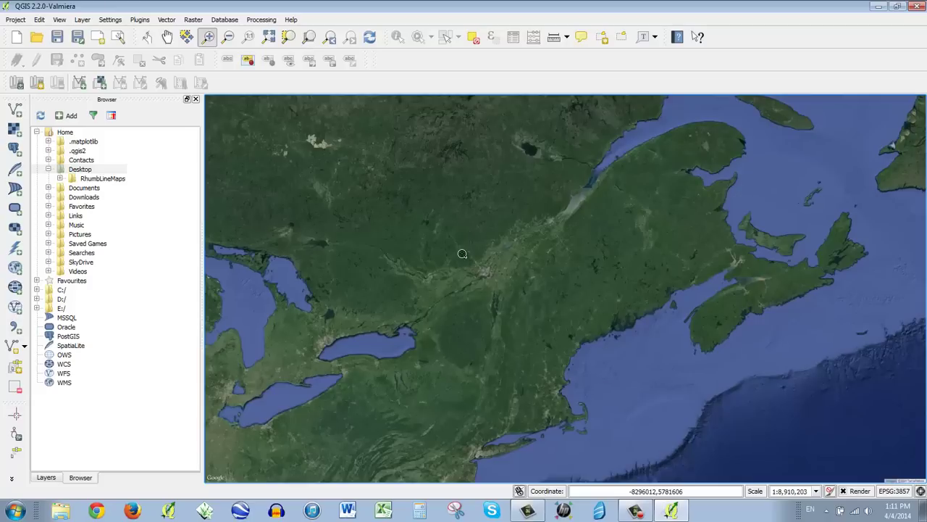
pyautogui.moveTo(462, 253); pyautogui.dragTo(587, 406)
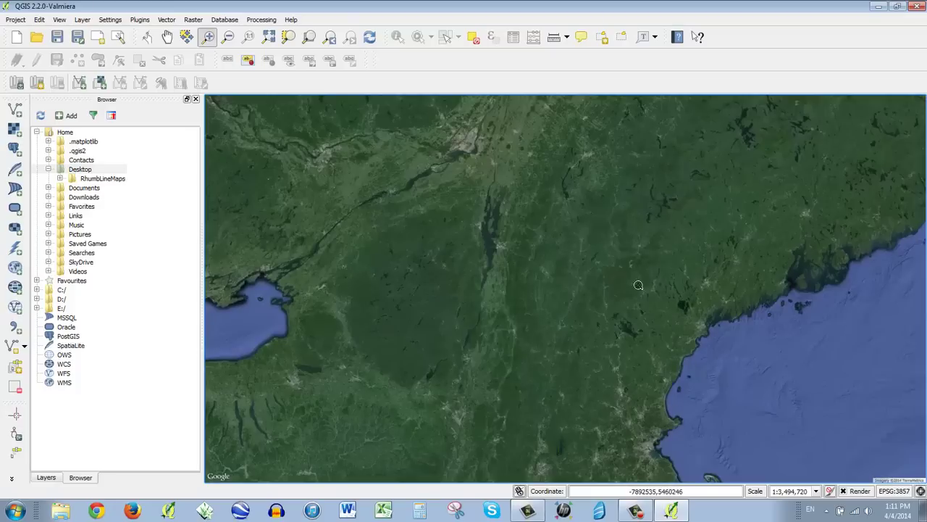
# Minimize QGIS and open Firefox maximized
pyautogui.click(876, 13)
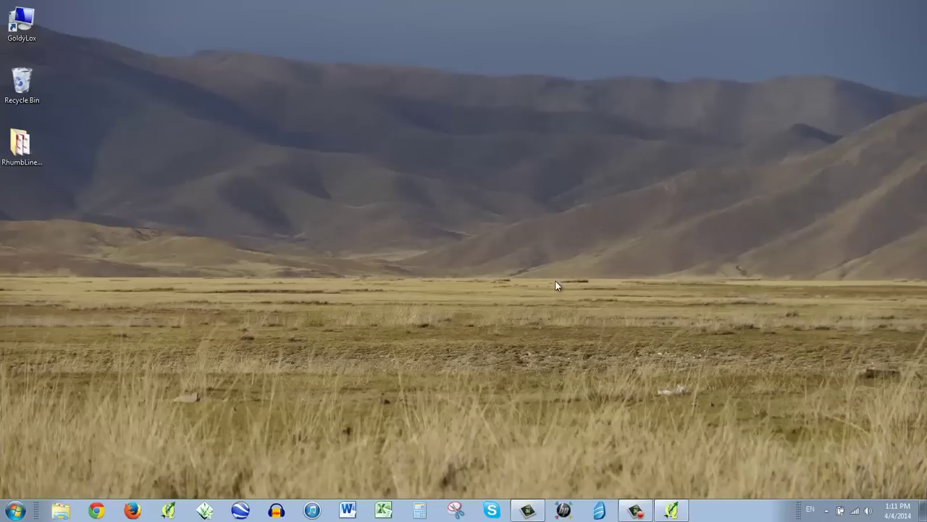
pyautogui.click(130, 500)
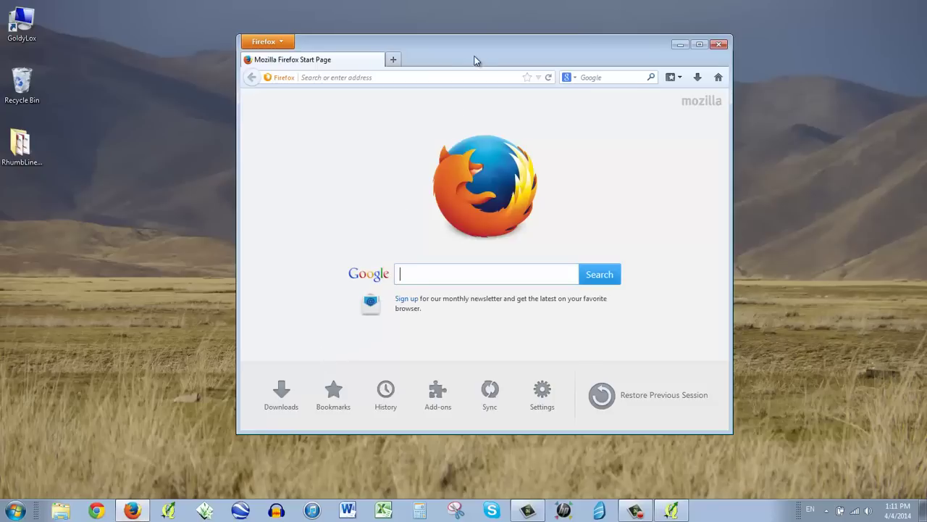
pyautogui.moveTo(476, 58); pyautogui.dragTo(467, 4)
# Search Google for 'vermont gis'
pyautogui.click(708, 24)
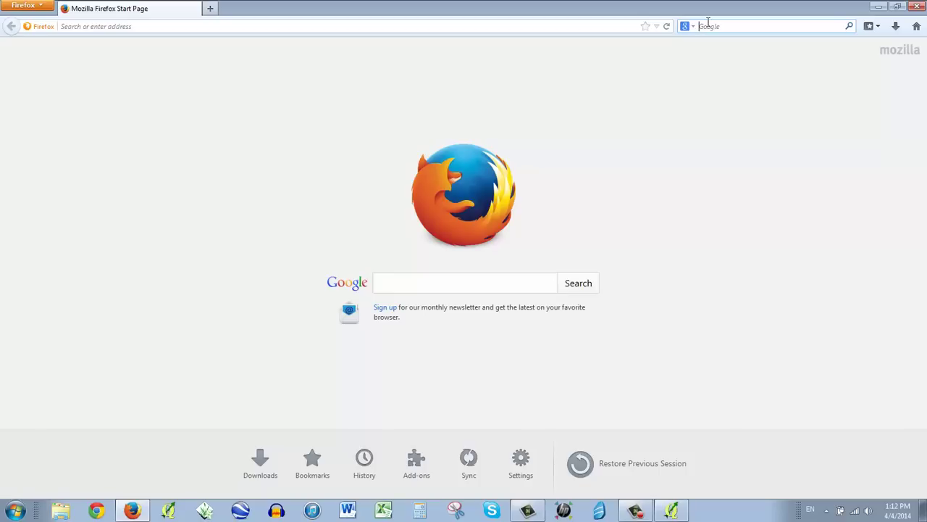
pyautogui.write('vermont gis')
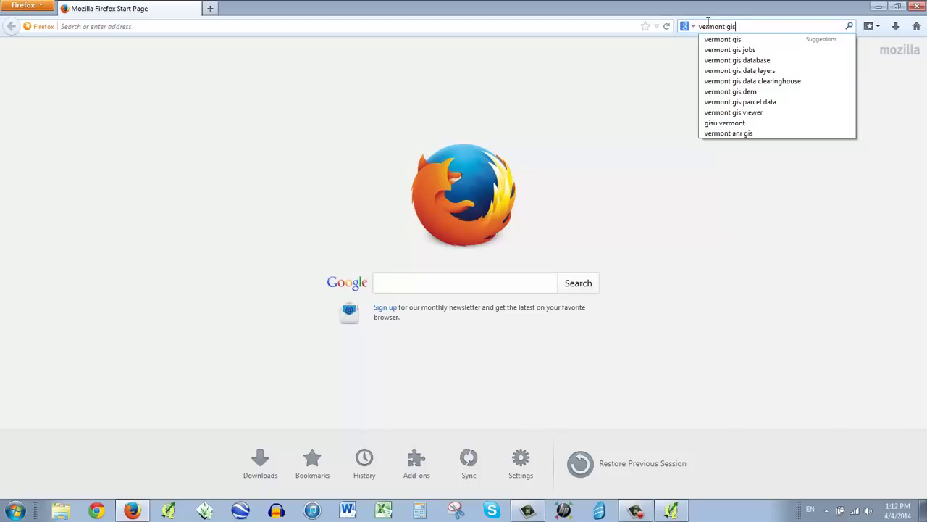
pyautogui.press('Return')
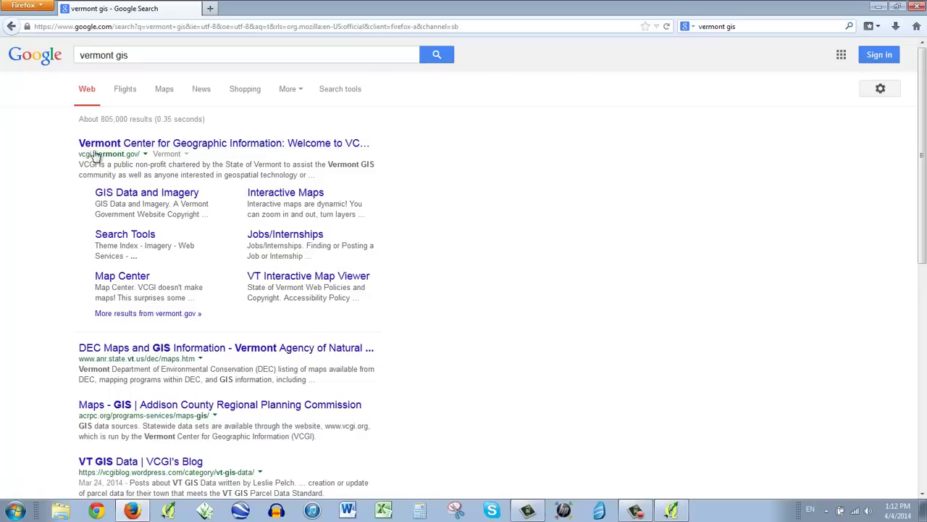
# Open the VCGI site's data section and set the Theme to Boundaries (Admin - Political)
pyautogui.click(202, 147)
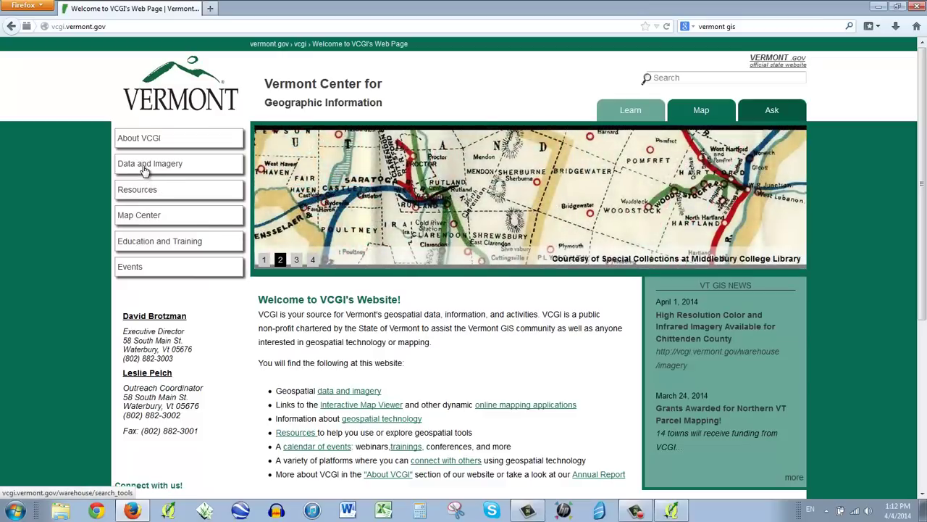
pyautogui.click(146, 167)
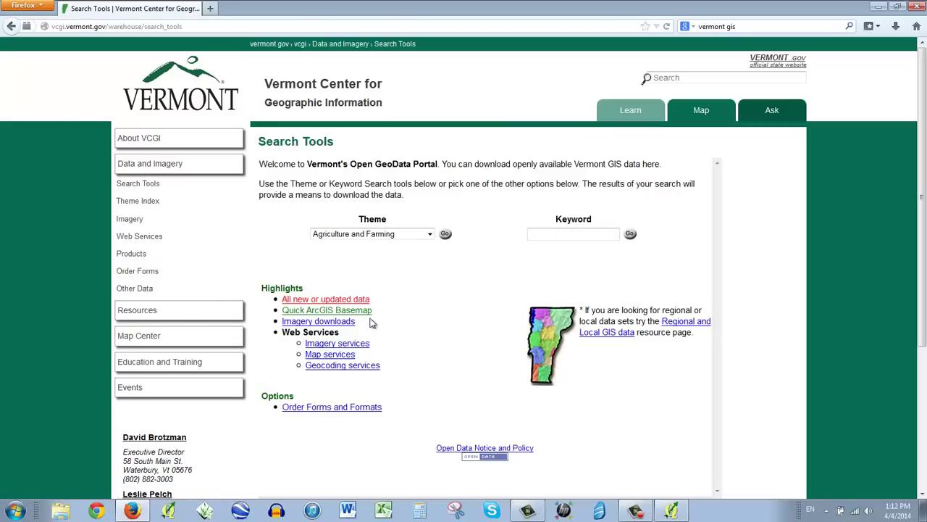
pyautogui.scroll(-2, 366, 286)
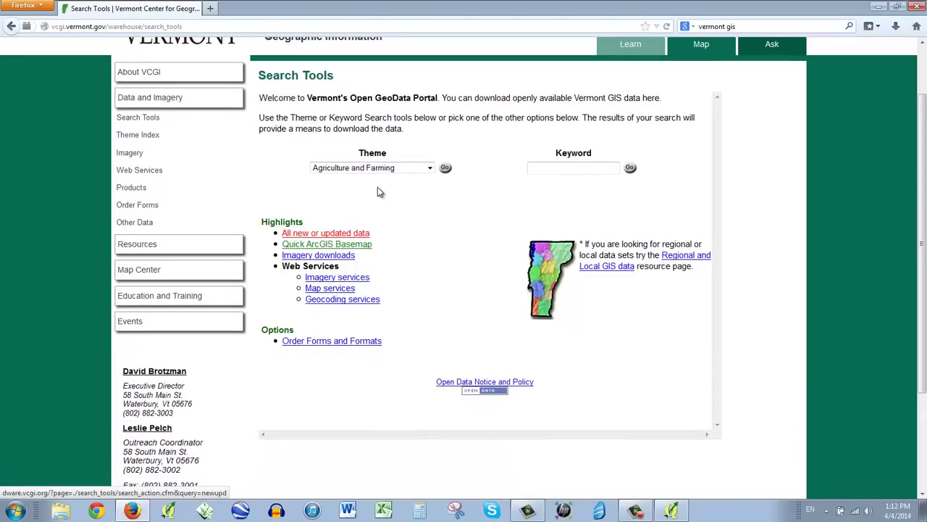
pyautogui.click(420, 171)
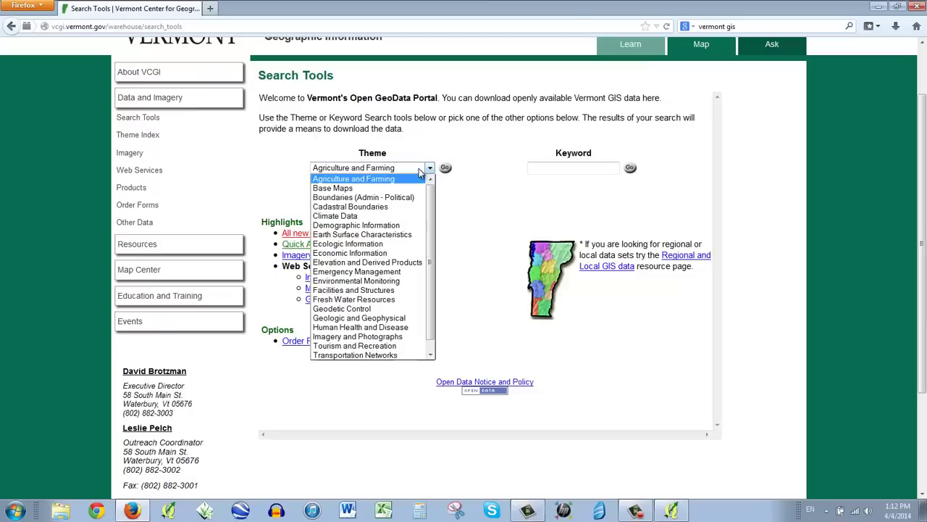
pyautogui.click(372, 203)
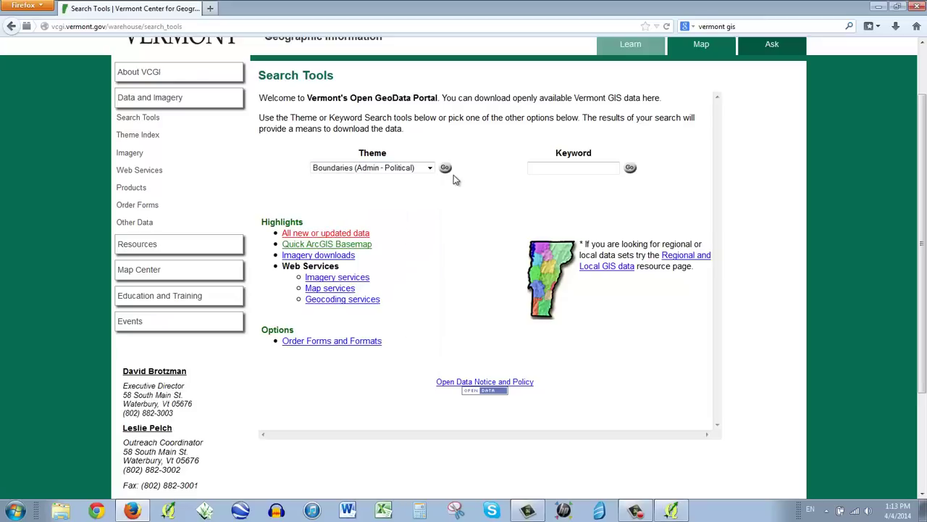
# Run the theme search to list the 37 boundary layers and read their descriptions
pyautogui.click(446, 168)
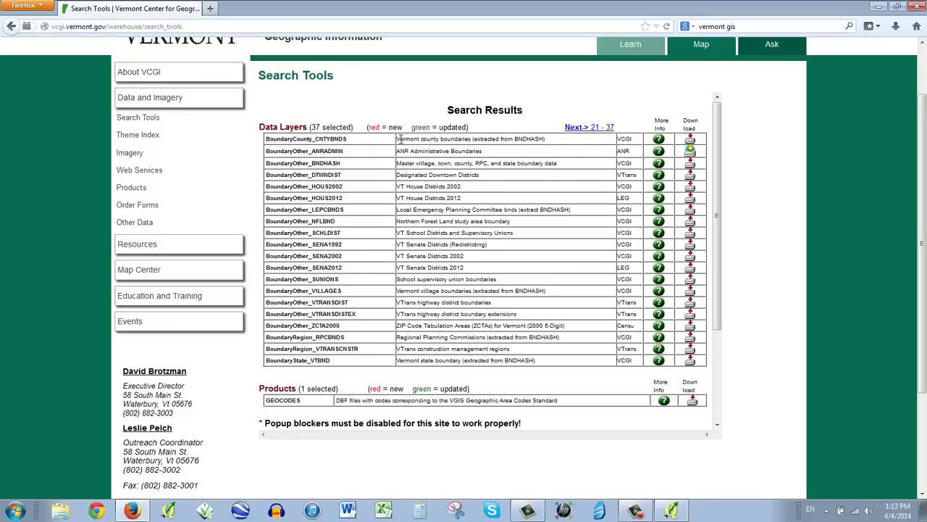
pyautogui.moveTo(400, 139); pyautogui.dragTo(547, 143)
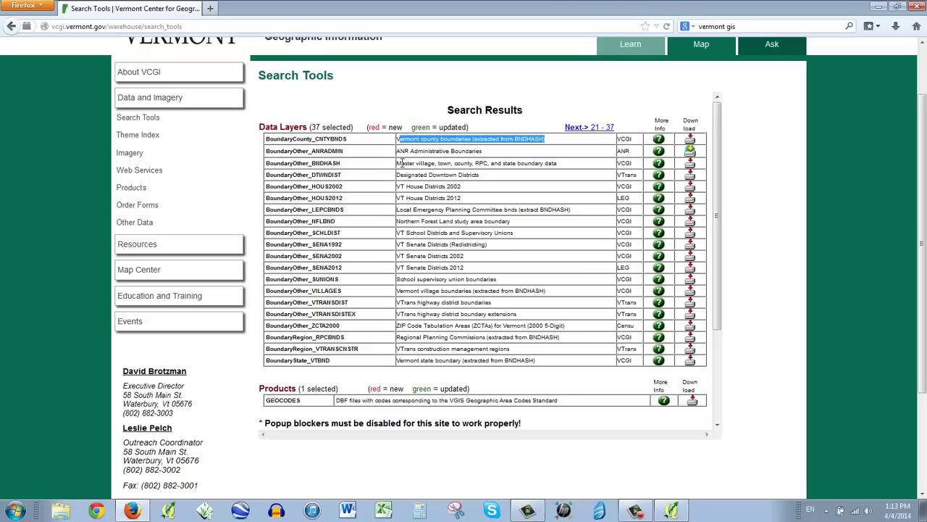
pyautogui.moveTo(402, 164); pyautogui.dragTo(557, 163)
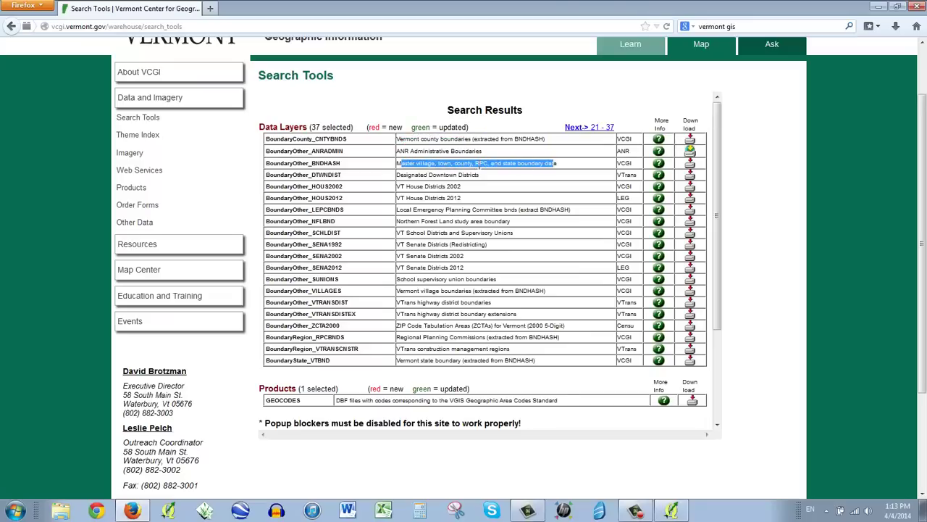
pyautogui.click(354, 172)
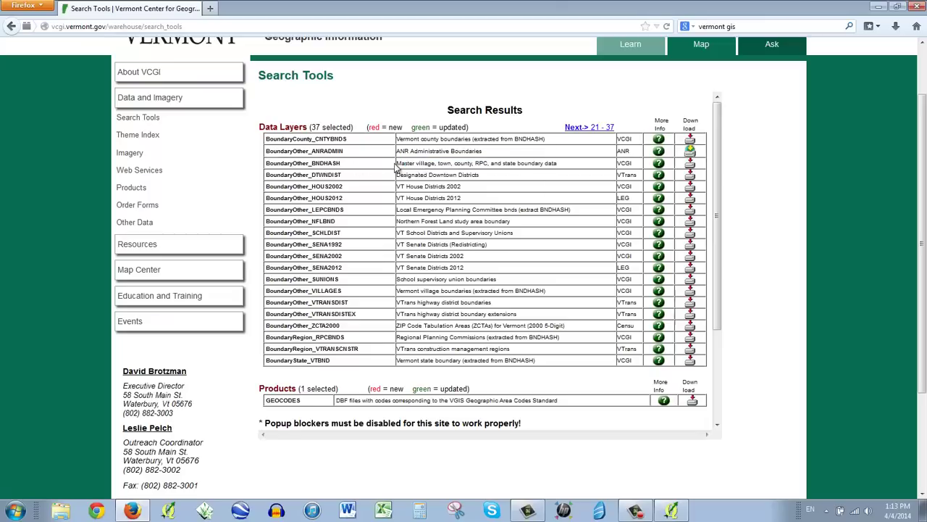
# Save BoundaryOther_BNDHASH.zip to disk and open a new blank tab
pyautogui.click(692, 166)
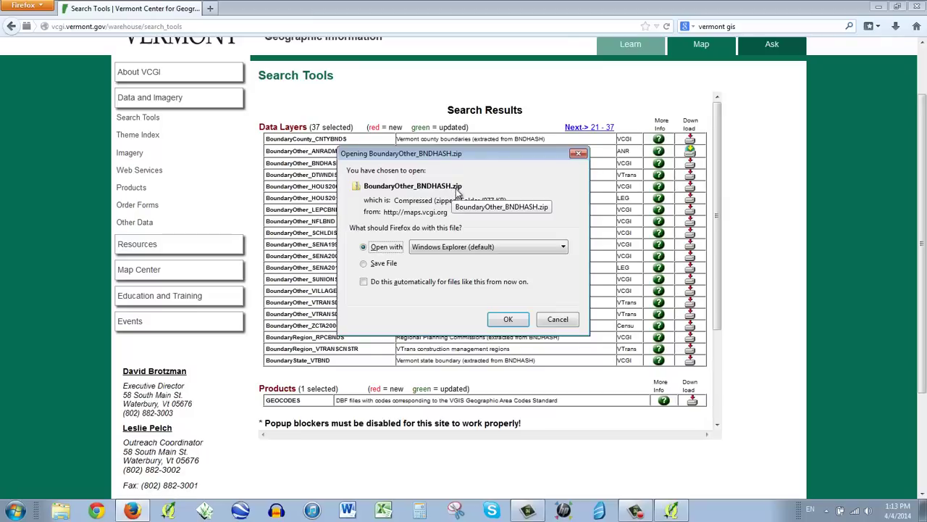
pyautogui.click(365, 266)
pyautogui.click(508, 319)
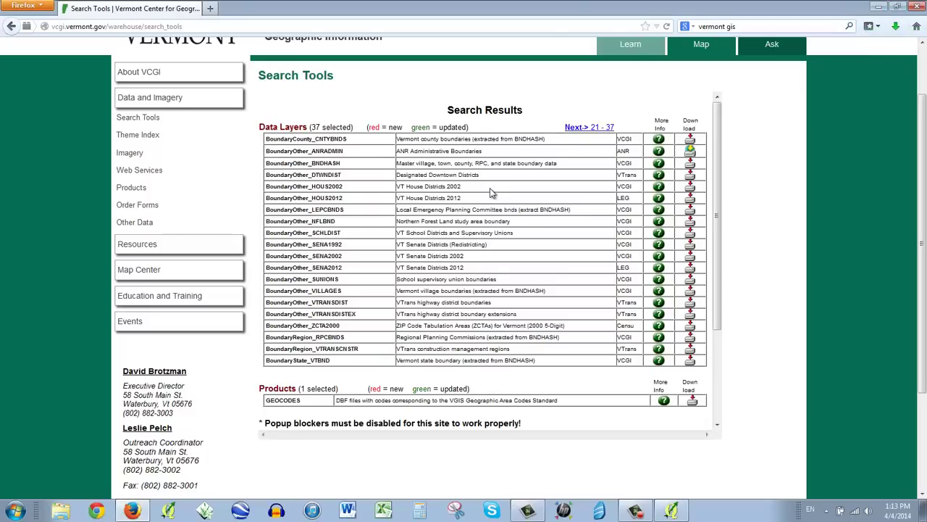
pyautogui.click(210, 7)
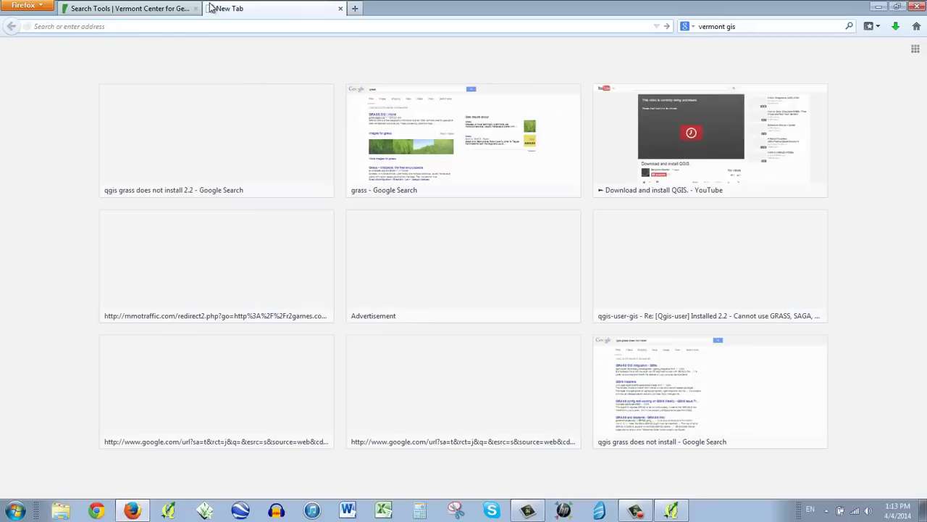
# Search Google for 'new hampshire gis' and follow the NH GRANIT result
pyautogui.write('nh')
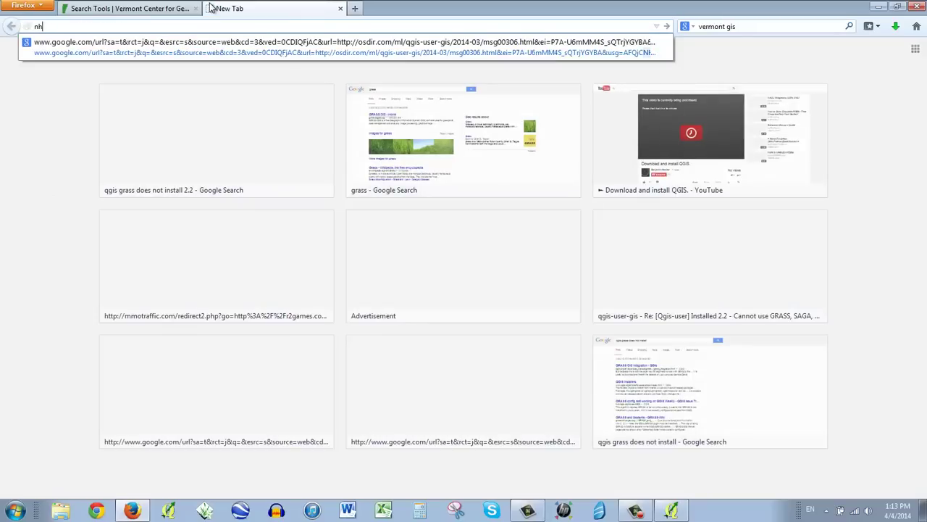
pyautogui.press('BackSpace')
pyautogui.write('ew hampshi')
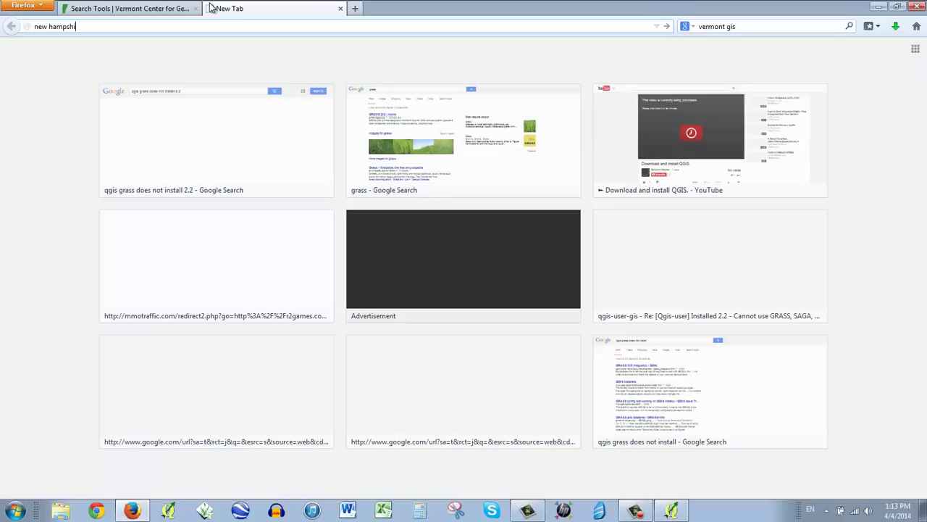
pyautogui.write('re gis')
pyautogui.press('Return')
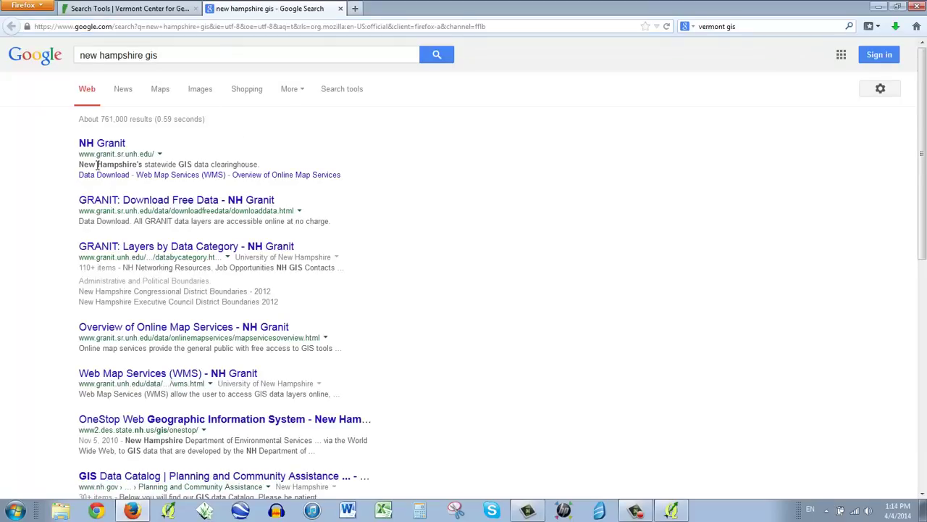
pyautogui.moveTo(82, 164); pyautogui.dragTo(265, 165)
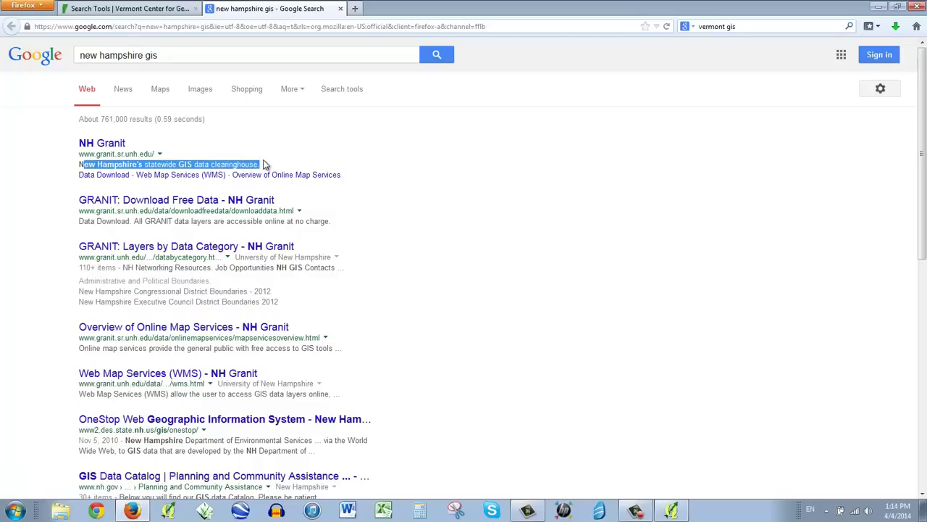
pyautogui.click(212, 164)
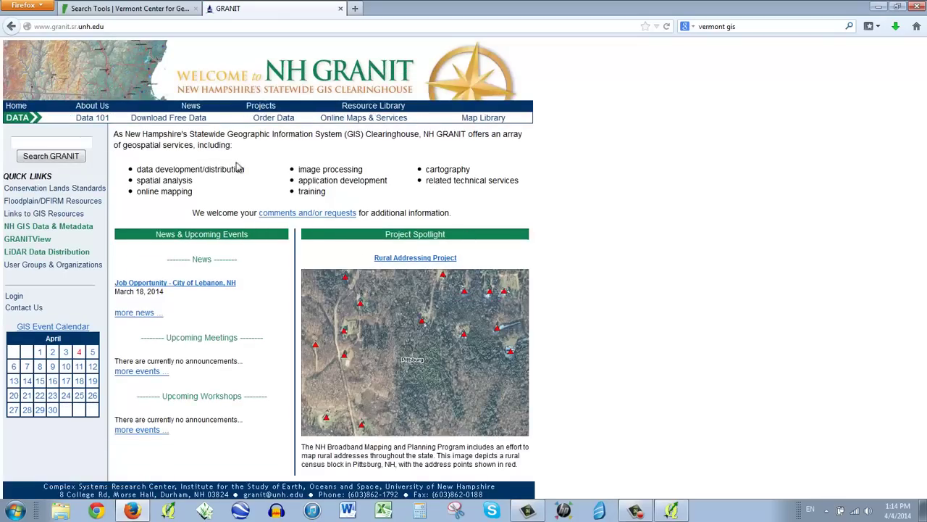
# Open NH GRANIT's Data Download page and its layer list by data category
pyautogui.moveTo(161, 121)
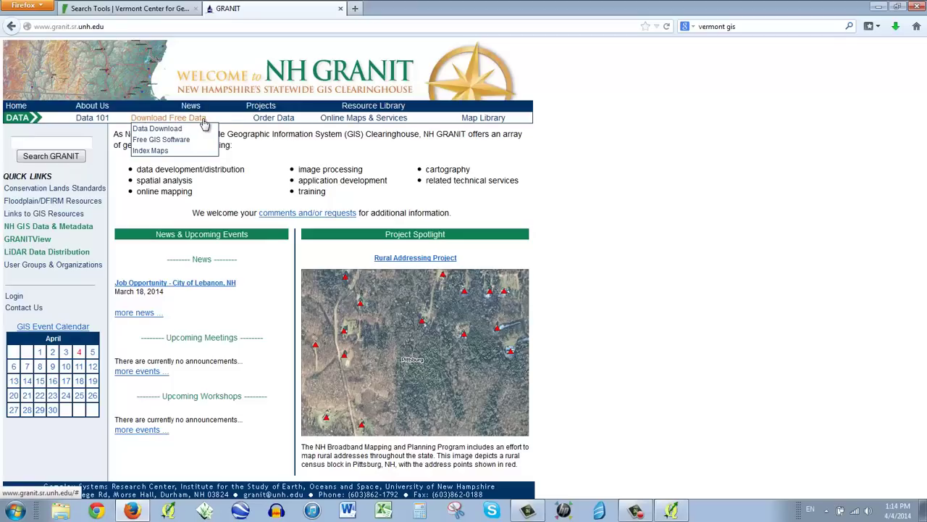
pyautogui.click(162, 134)
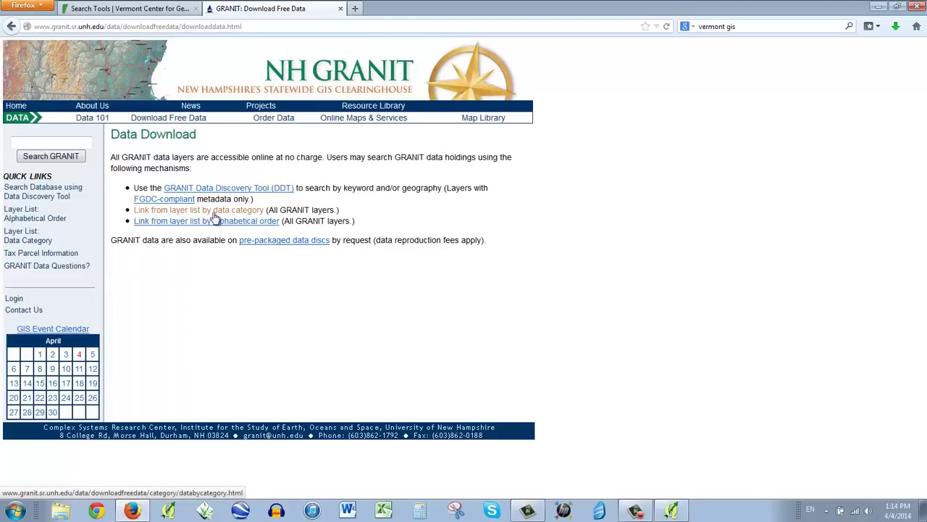
pyautogui.click(215, 211)
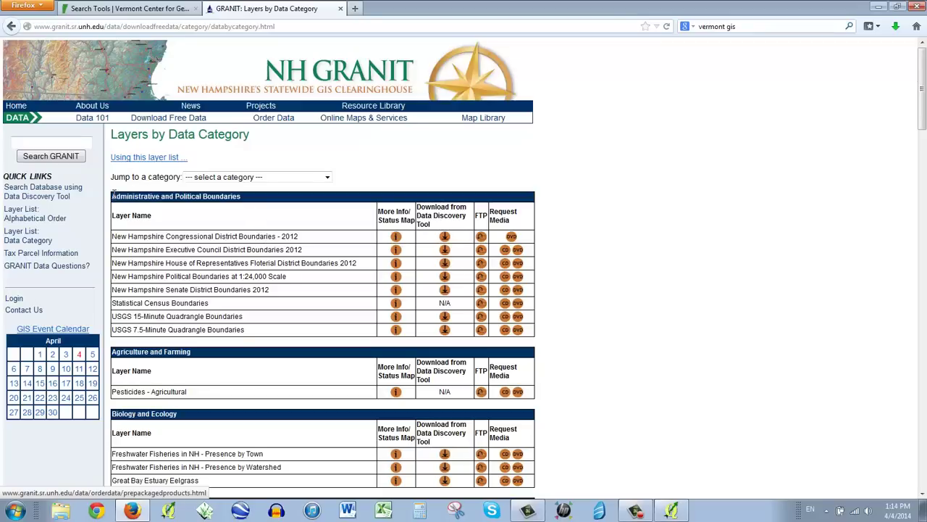
# Locate Political Boundaries at 1:24,000 Scale, review its info sheet, and return to the list
pyautogui.moveTo(112, 194); pyautogui.dragTo(243, 198)
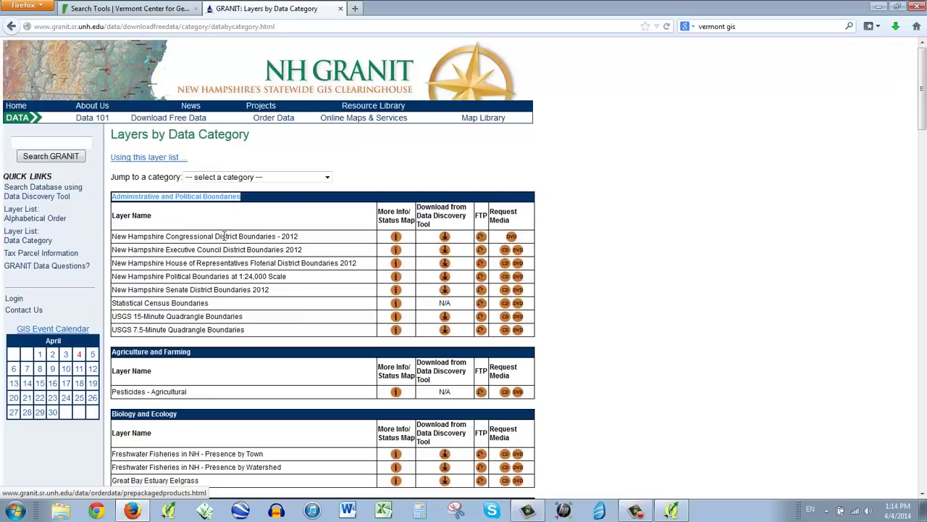
pyautogui.moveTo(208, 236); pyautogui.dragTo(174, 249)
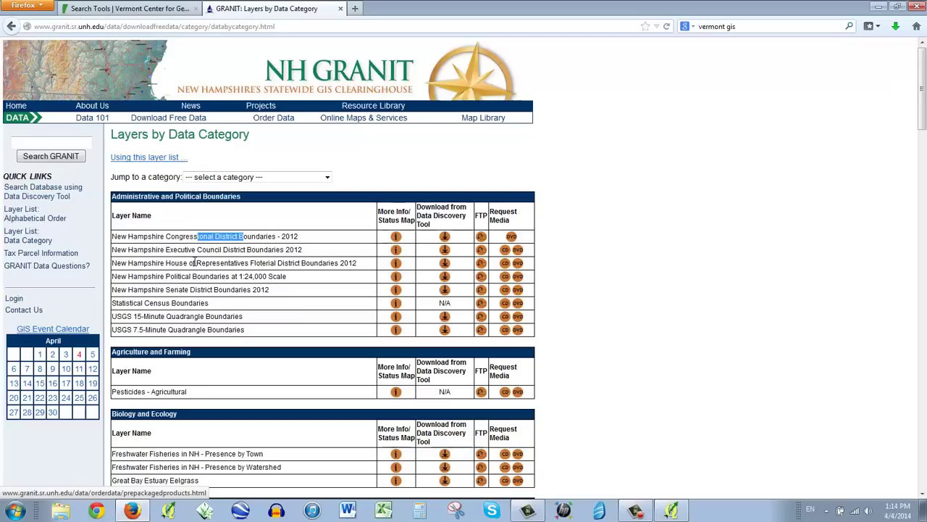
pyautogui.moveTo(155, 276); pyautogui.dragTo(290, 283)
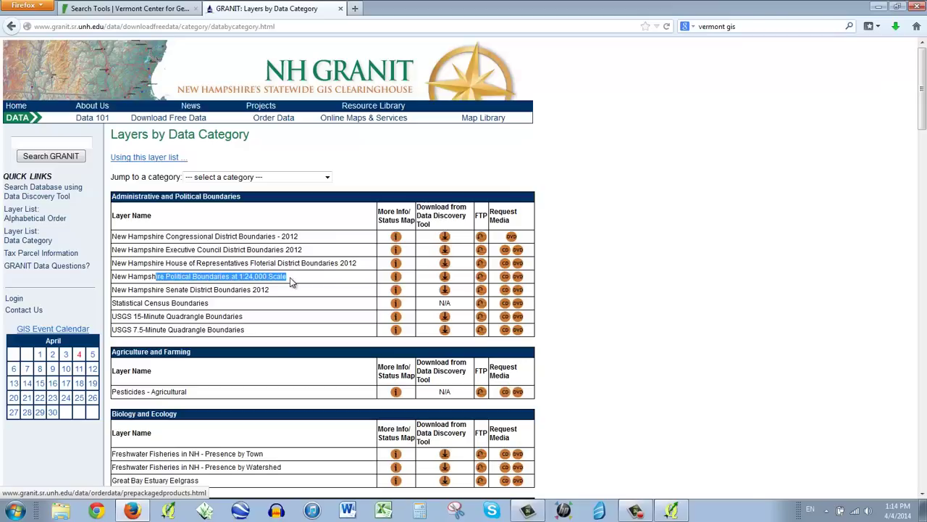
pyautogui.scroll(-2, 183, 272)
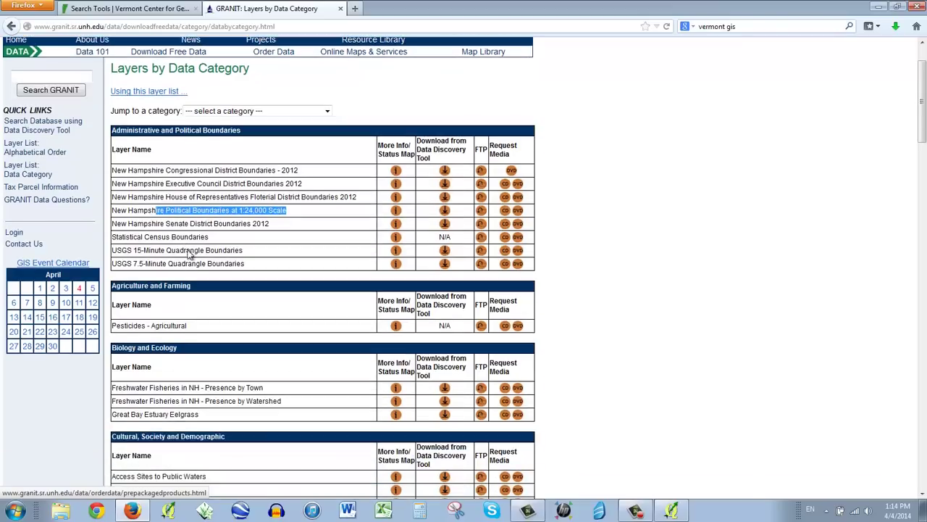
pyautogui.click(396, 211)
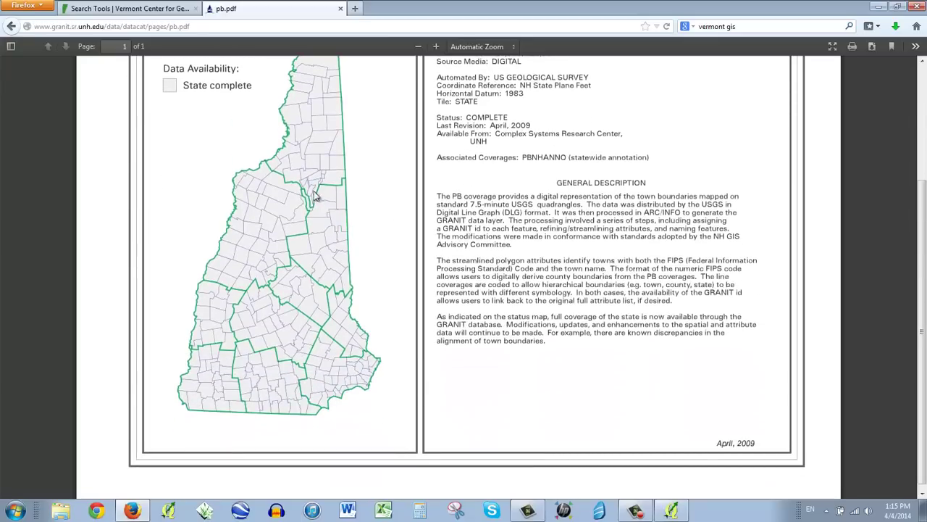
pyautogui.click(11, 26)
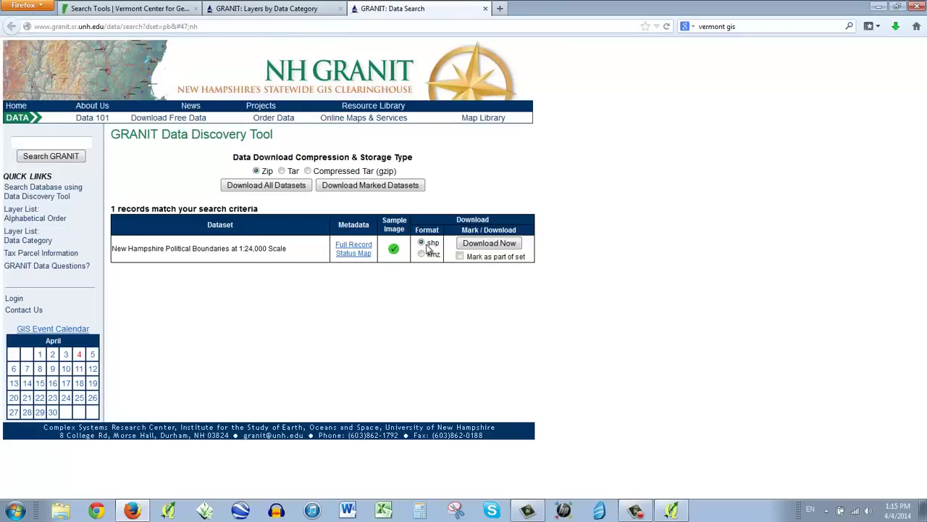
pyautogui.doubleClick(432, 245)
pyautogui.click(672, 512)
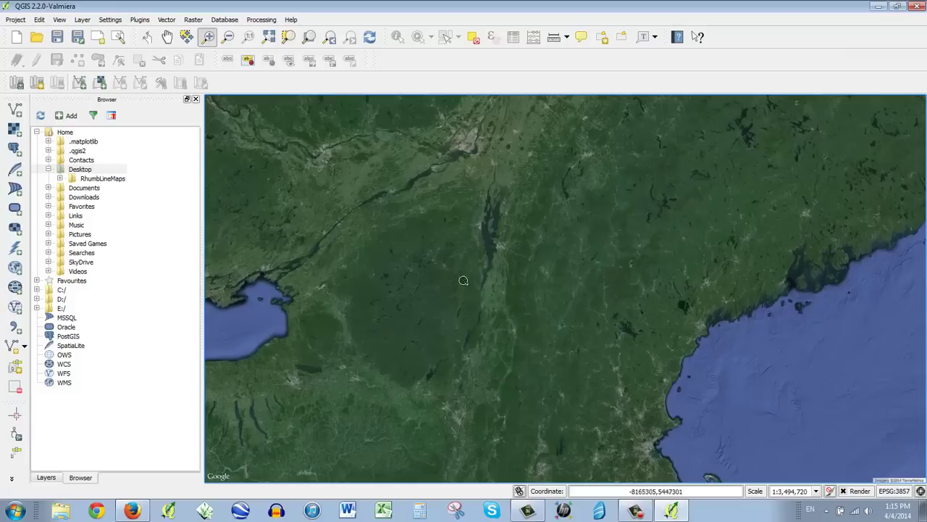
pyautogui.click(878, 7)
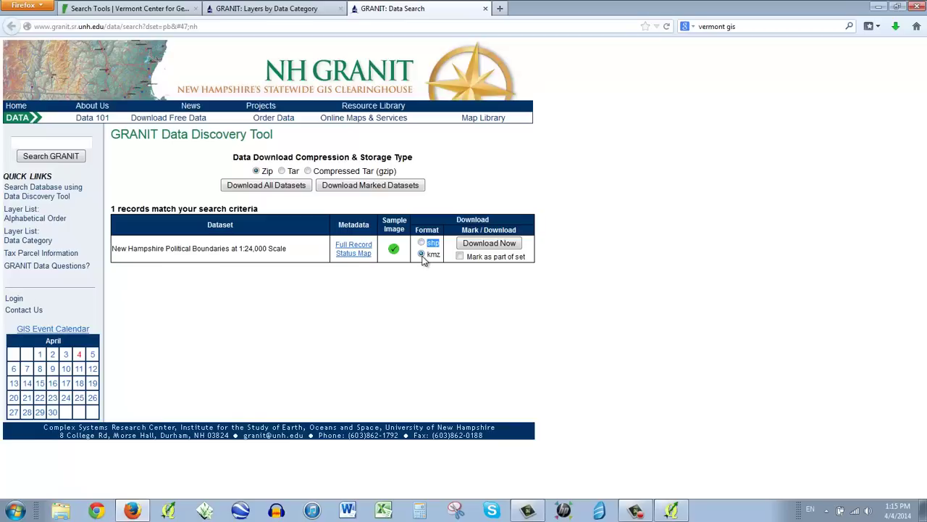
pyautogui.click(430, 254)
pyautogui.click(435, 255)
pyautogui.doubleClick(433, 243)
pyautogui.click(431, 245)
pyautogui.click(500, 245)
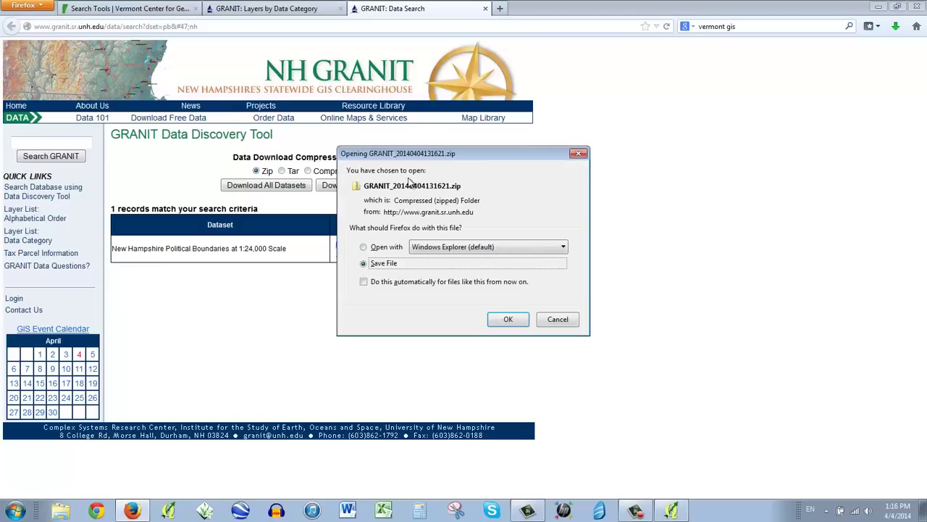
pyautogui.click(509, 319)
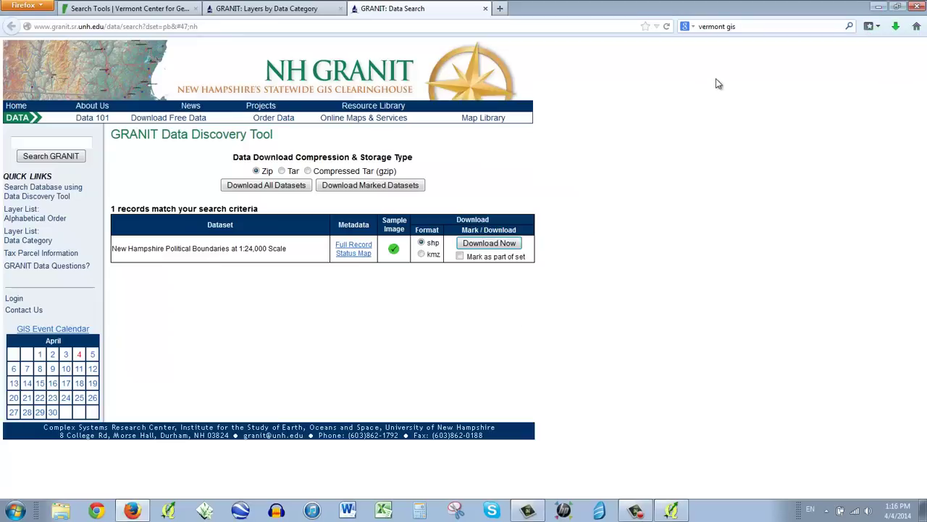
pyautogui.click(895, 29)
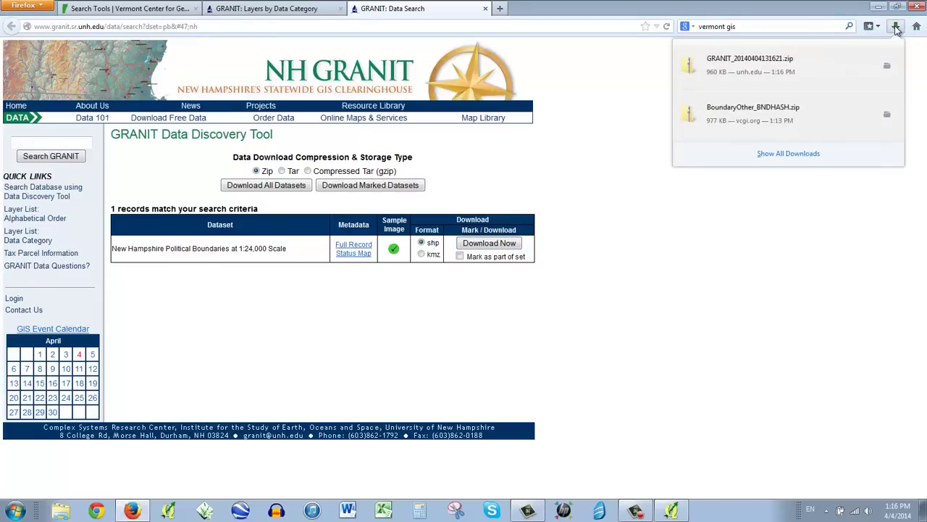
# Drag the GRANIT and BoundaryOther_BNDHASH zips from Firefox's downloads list onto the desktop, then minimize Firefox
pyautogui.click(897, 5)
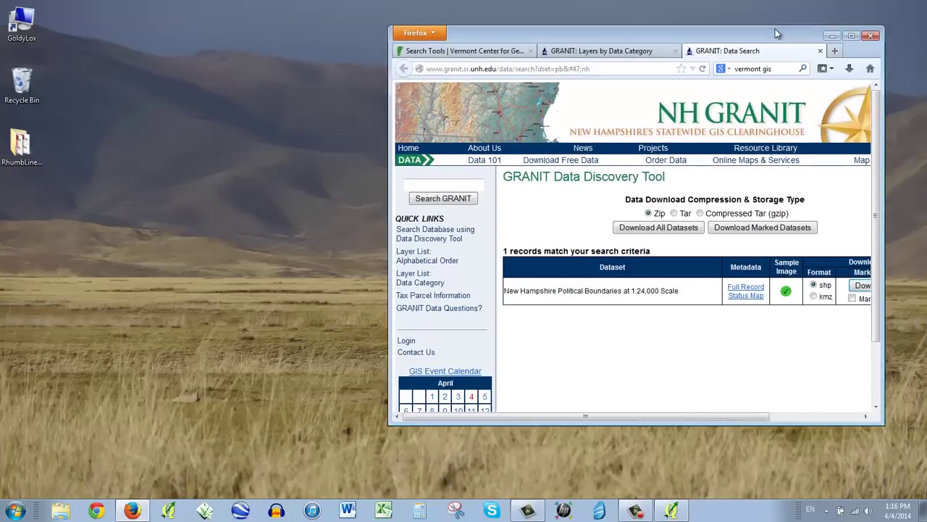
pyautogui.click(842, 66)
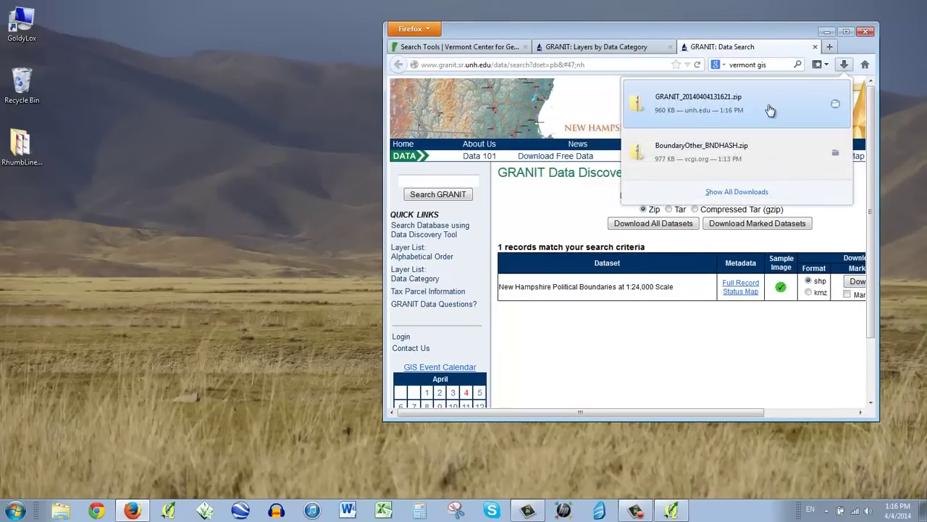
pyautogui.moveTo(770, 111); pyautogui.dragTo(262, 97)
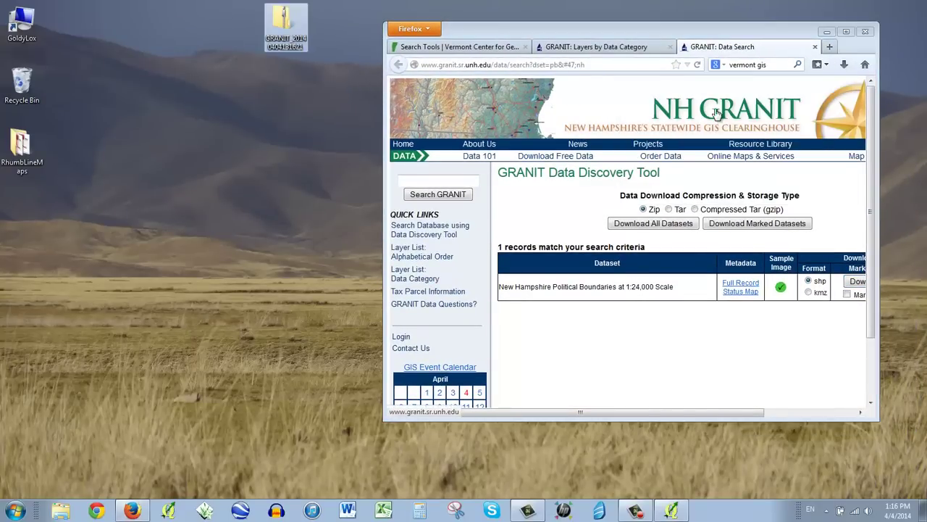
pyautogui.click(843, 65)
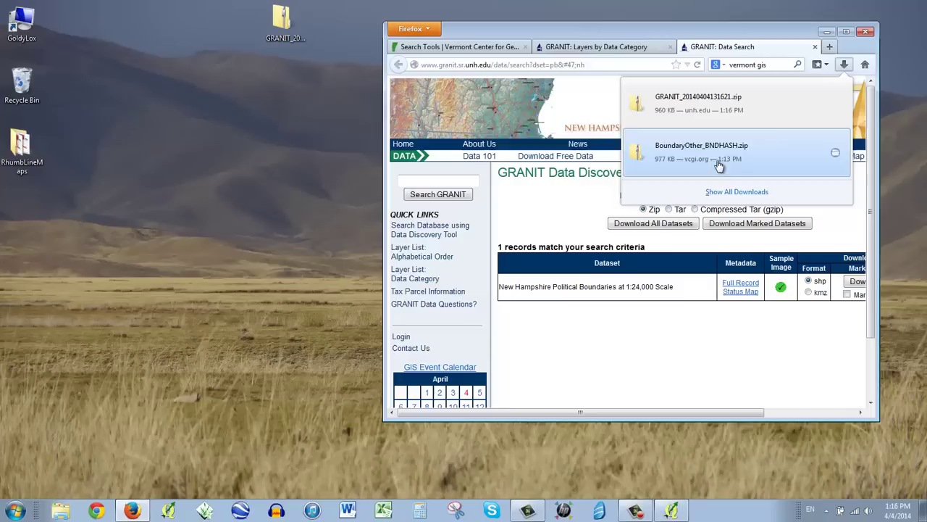
pyautogui.moveTo(719, 165); pyautogui.dragTo(279, 75)
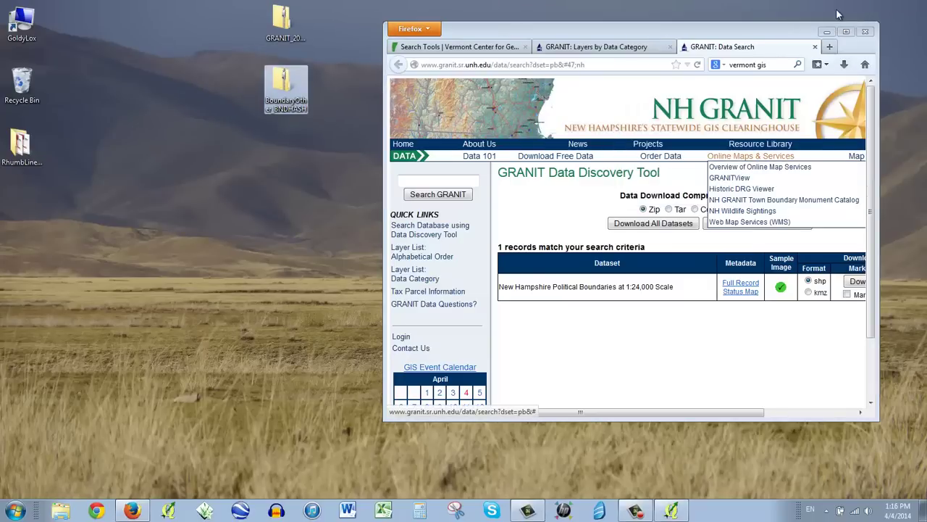
pyautogui.click(827, 30)
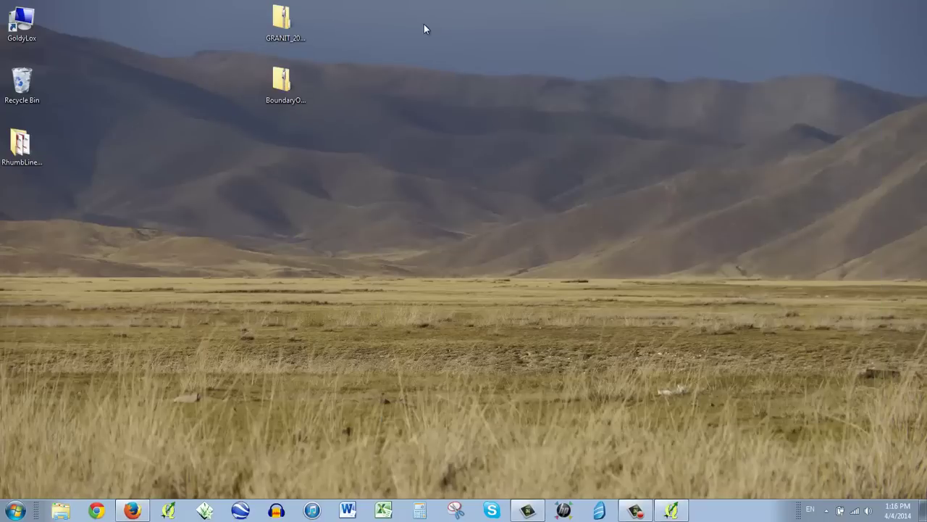
# Extract all 11 files from the GRANIT zip onto the desktop and close the archive
pyautogui.click(296, 15)
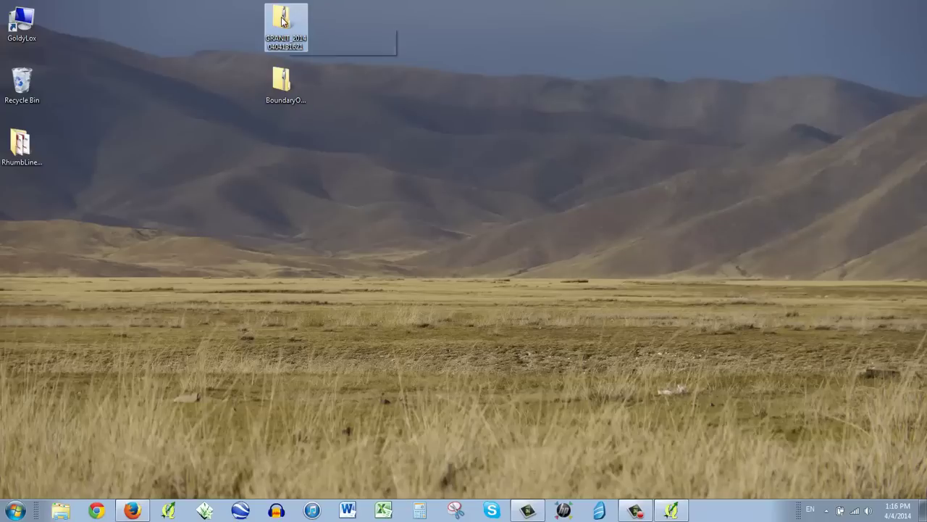
pyautogui.rightClick(281, 17)
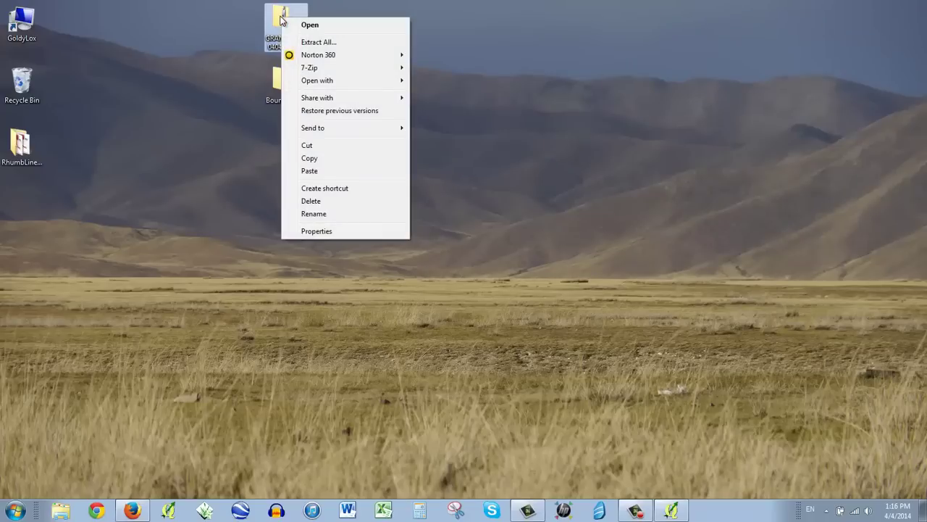
pyautogui.moveTo(321, 67)
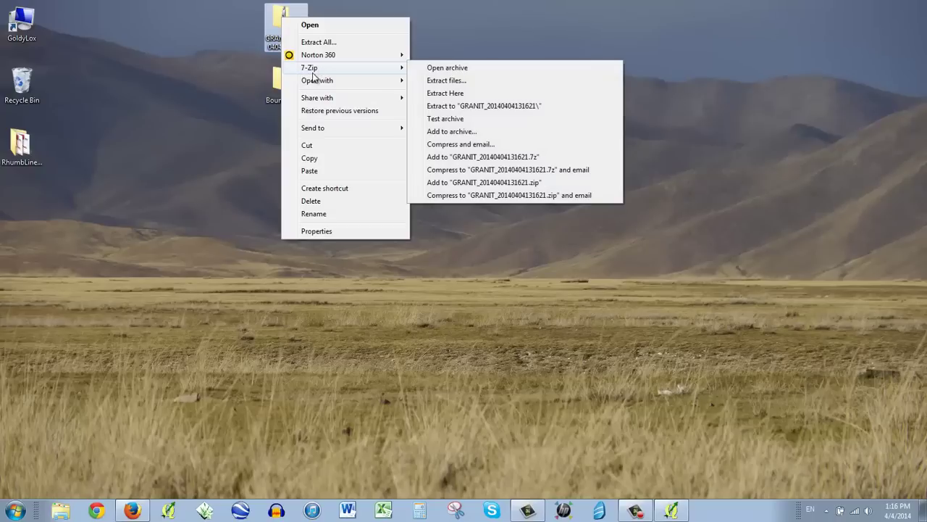
pyautogui.click(177, 420)
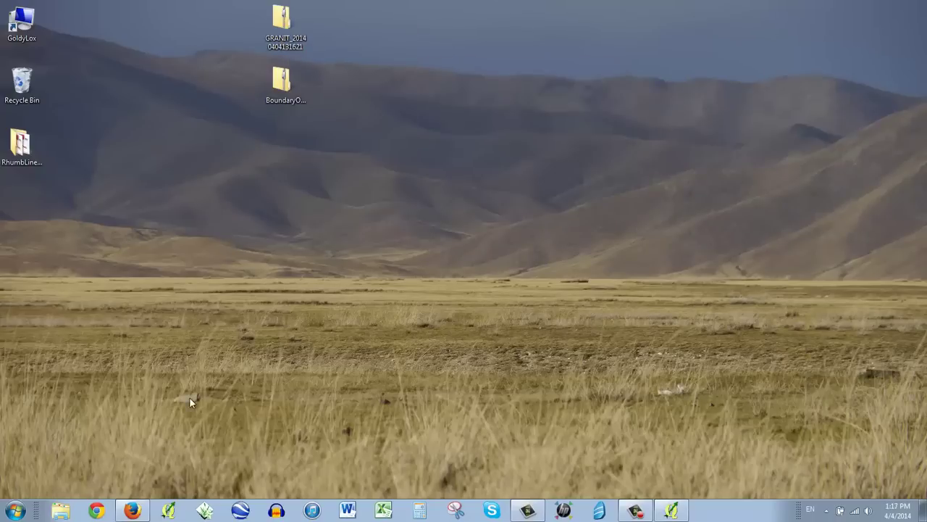
pyautogui.doubleClick(283, 25)
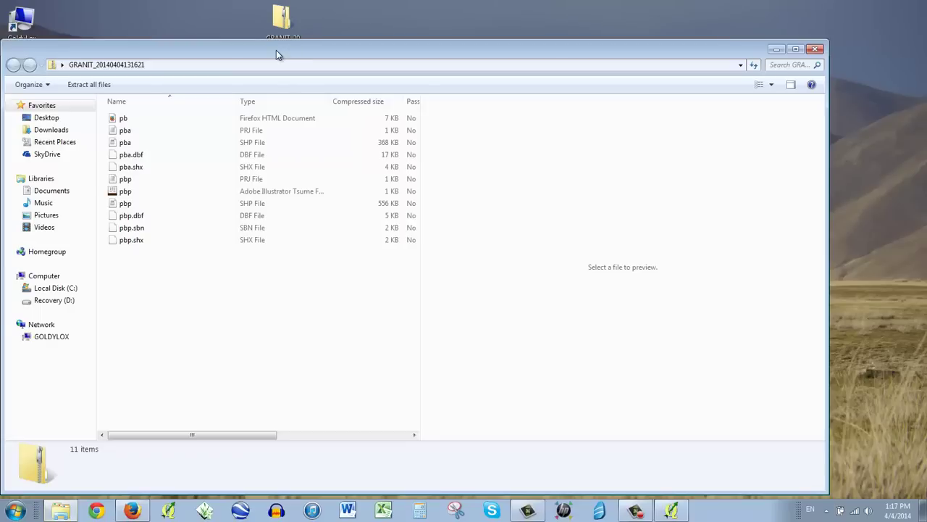
pyautogui.moveTo(276, 51); pyautogui.dragTo(620, 34)
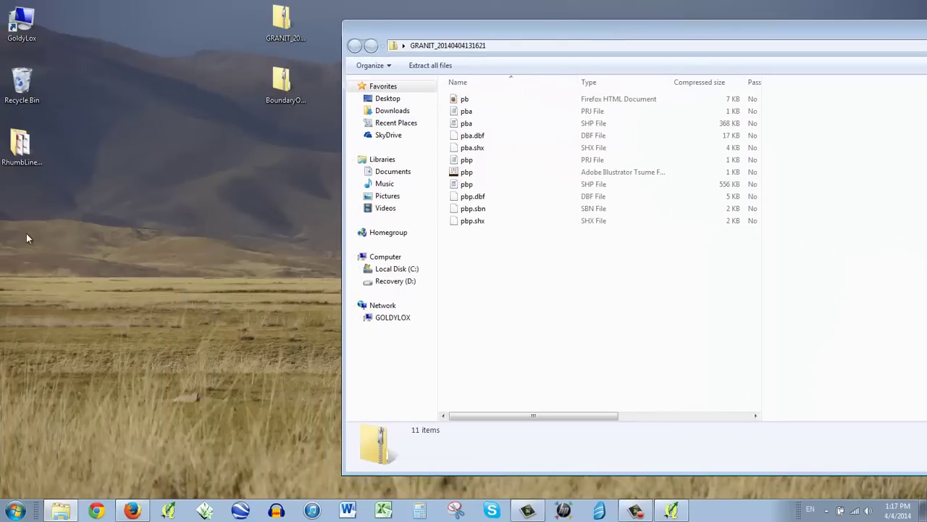
pyautogui.moveTo(515, 261); pyautogui.dragTo(506, 98)
pyautogui.moveTo(486, 155); pyautogui.dragTo(79, 280)
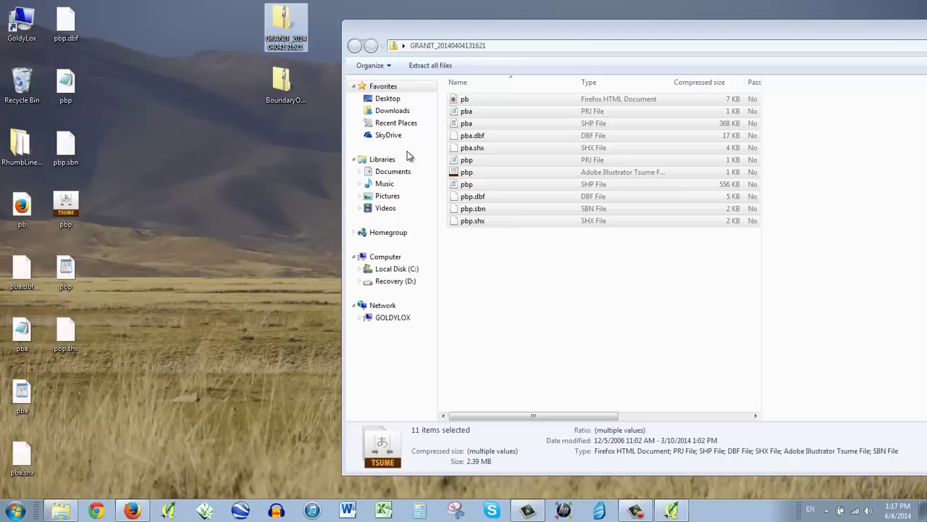
pyautogui.moveTo(453, 28); pyautogui.dragTo(273, 28)
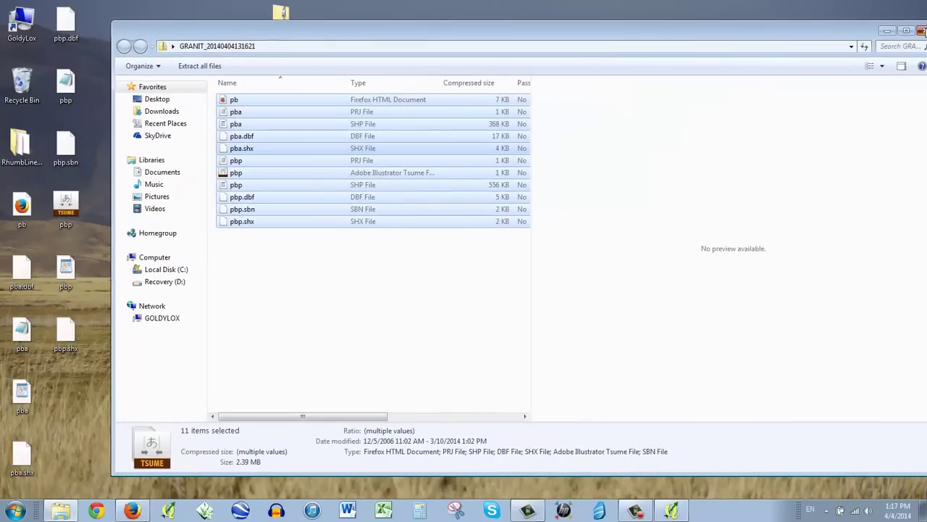
pyautogui.click(919, 32)
# Open the BoundaryOther_BNDHASH zip, browse its 80 files, and move its window aside
pyautogui.doubleClick(292, 86)
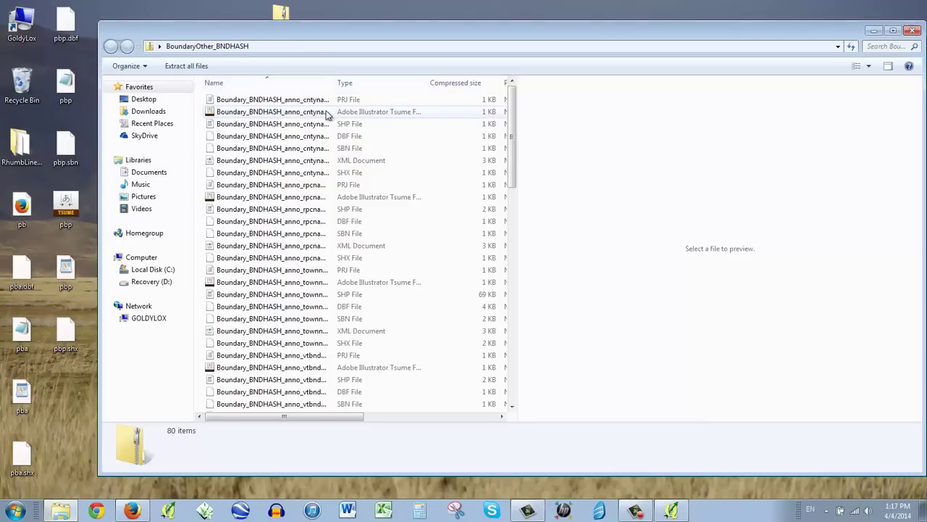
pyautogui.scroll(-2, 379, 135)
pyautogui.scroll(-9, 378, 134)
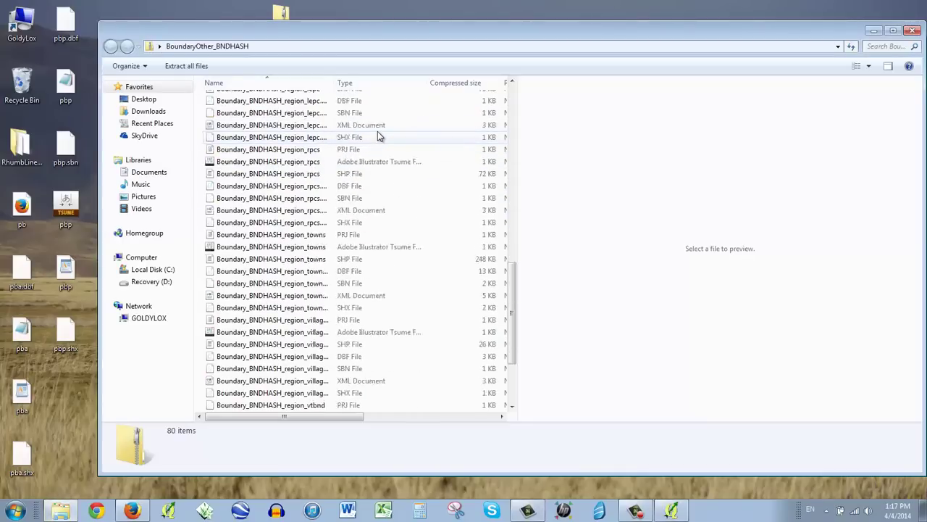
pyautogui.scroll(12, 377, 133)
pyautogui.scroll(3, 377, 135)
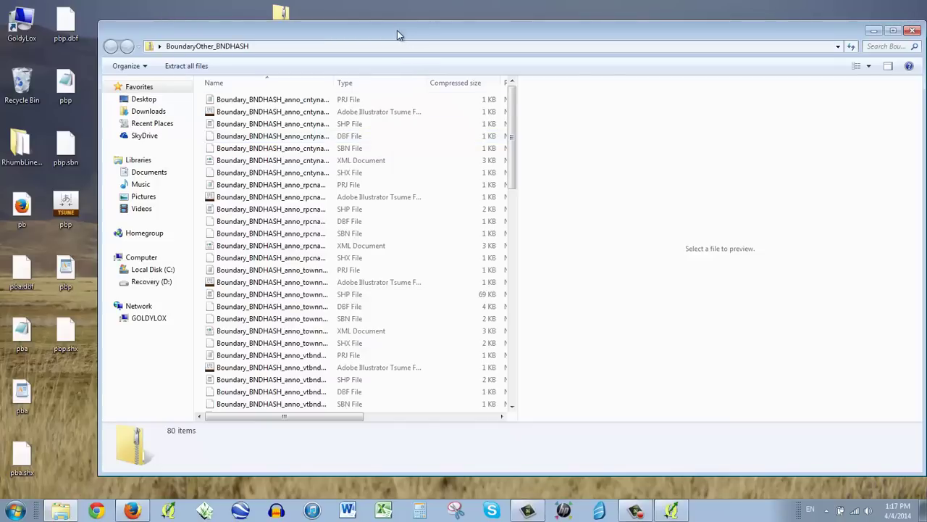
pyautogui.moveTo(397, 34); pyautogui.dragTo(596, 32)
pyautogui.click(128, 77)
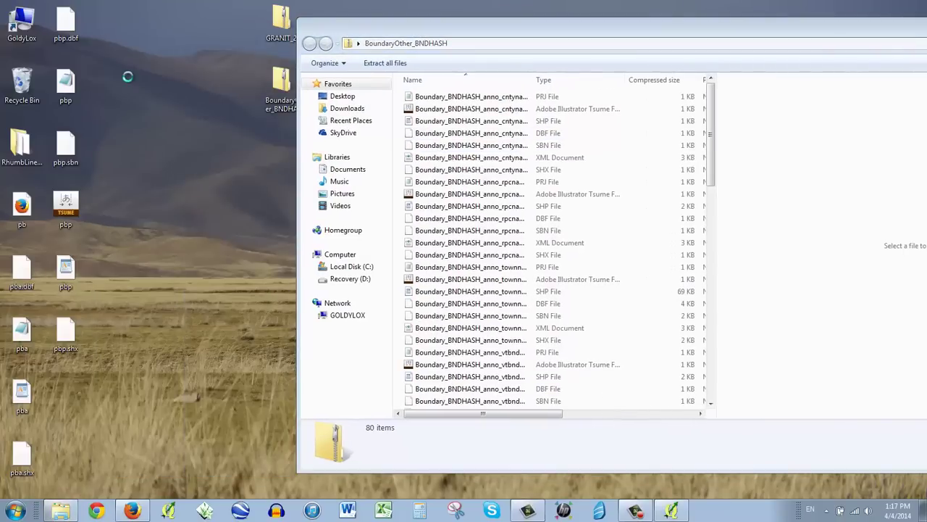
# Create a new desktop folder named VT_NH
pyautogui.rightClick(128, 76)
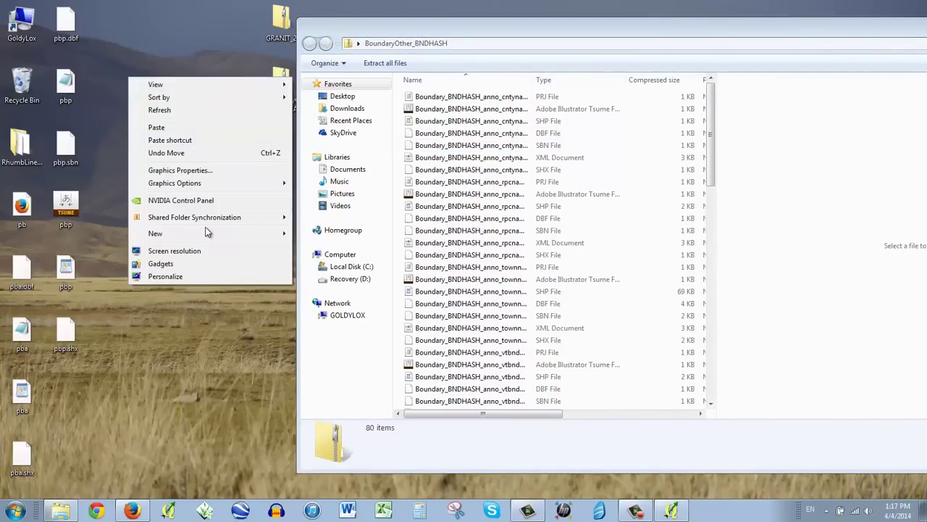
pyautogui.moveTo(258, 232)
pyautogui.click(305, 236)
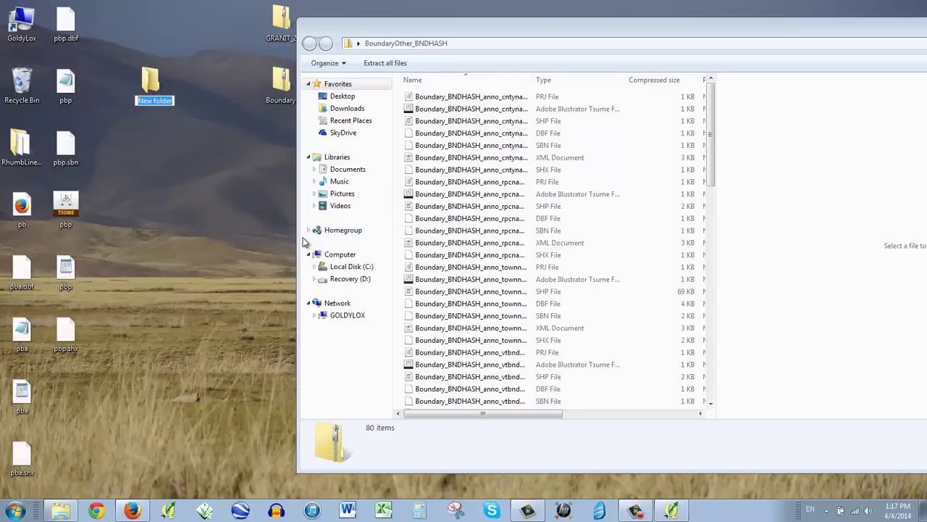
pyautogui.write('VT_NH')
pyautogui.press('Return')
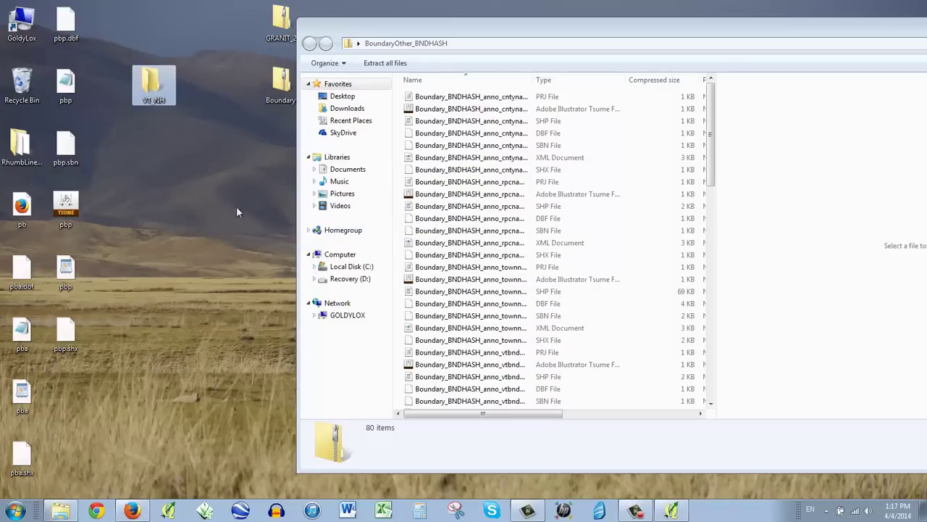
# Move the GRANIT pbp, pb and pba files from the desktop into VT_NH
pyautogui.moveTo(101, 16); pyautogui.dragTo(83, 341)
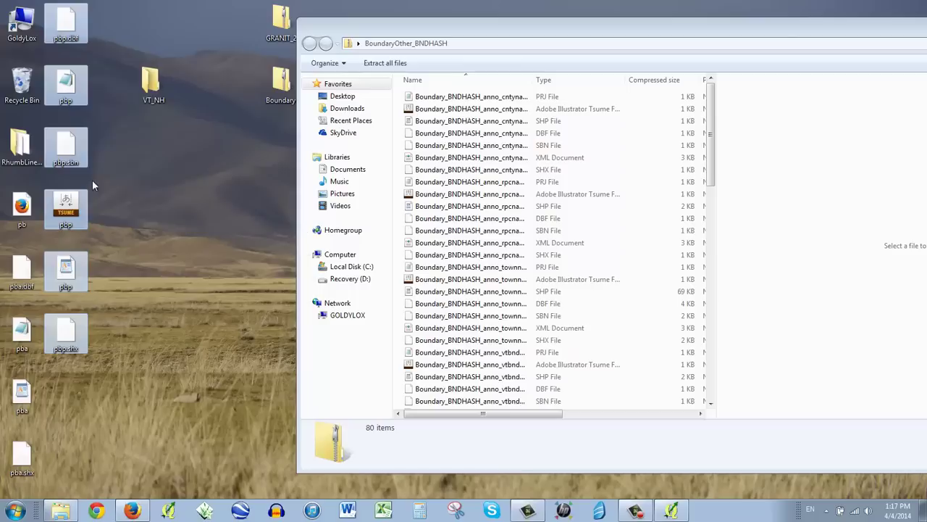
pyautogui.moveTo(69, 152); pyautogui.dragTo(154, 88)
pyautogui.moveTo(74, 265); pyautogui.dragTo(8, 478)
pyautogui.moveTo(21, 332); pyautogui.dragTo(41, 212)
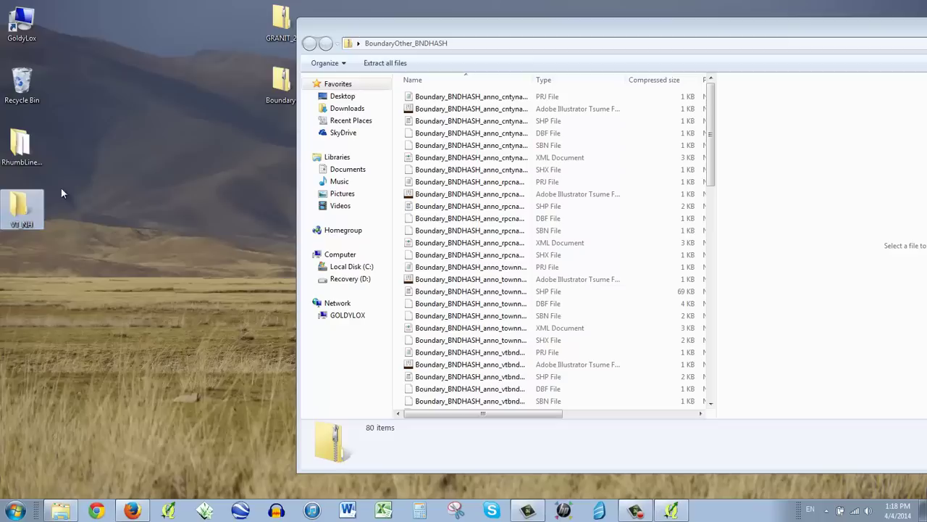
pyautogui.click(153, 138)
# Copy all 80 BoundaryOther_BNDHASH files into VT_NH and close the archive
pyautogui.moveTo(487, 32); pyautogui.dragTo(522, 23)
pyautogui.click(507, 111)
pyautogui.hotkey('ctrl', 'a')
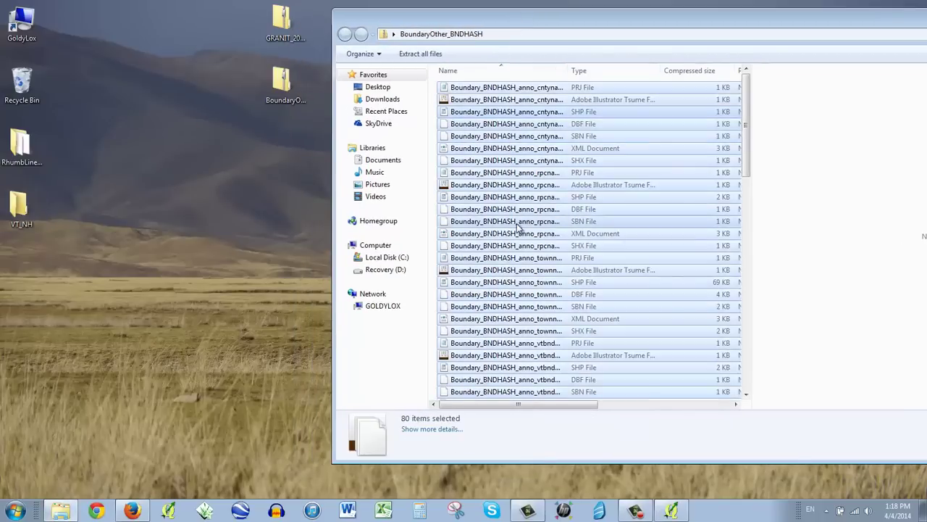
pyautogui.moveTo(533, 229); pyautogui.dragTo(28, 208)
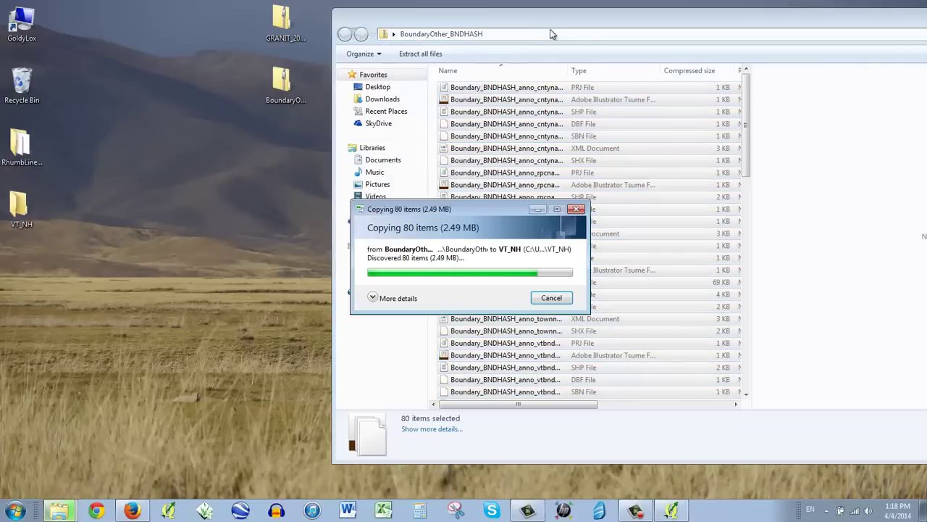
pyautogui.moveTo(714, 23); pyautogui.dragTo(500, 36)
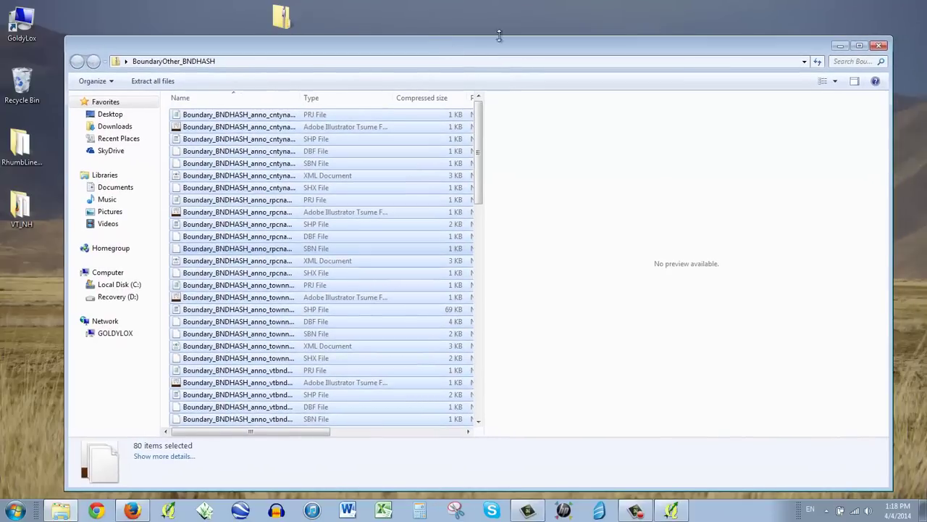
pyautogui.click(878, 46)
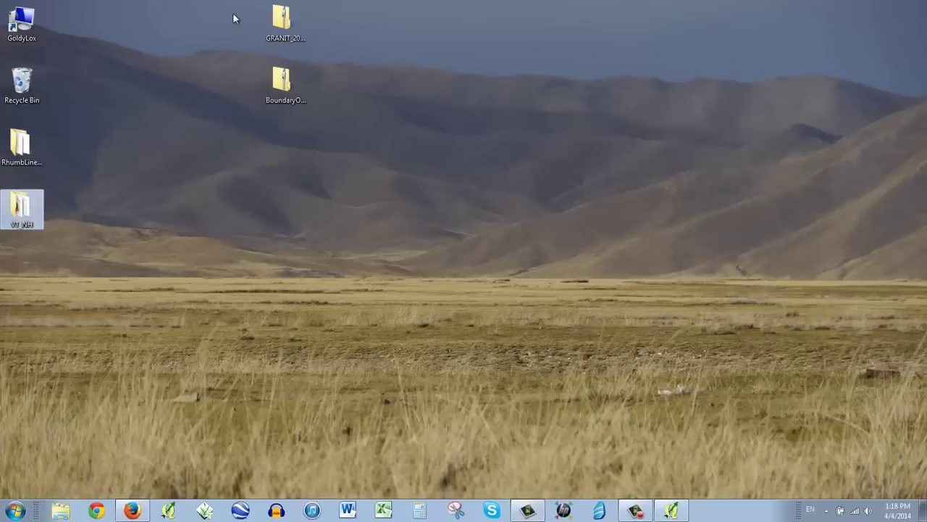
pyautogui.moveTo(233, 12); pyautogui.dragTo(294, 96)
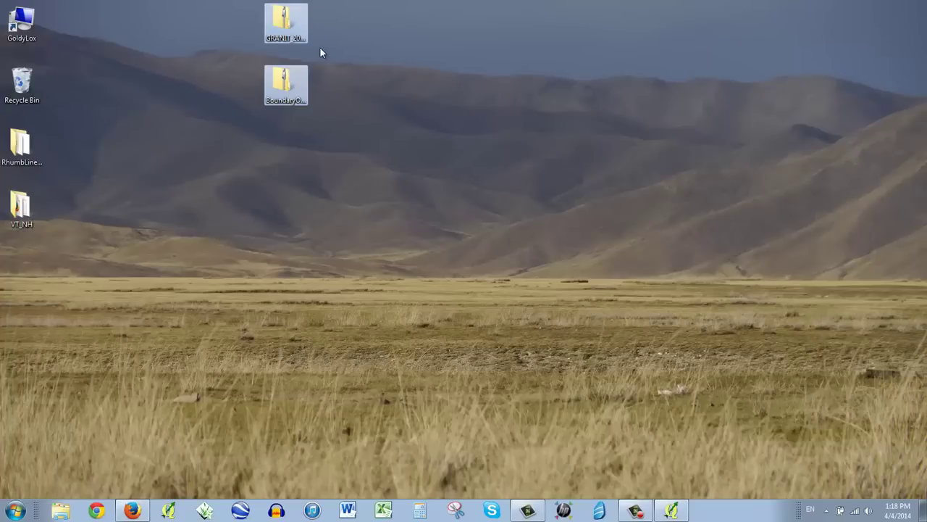
pyautogui.click(287, 24)
pyautogui.doubleClick(286, 24)
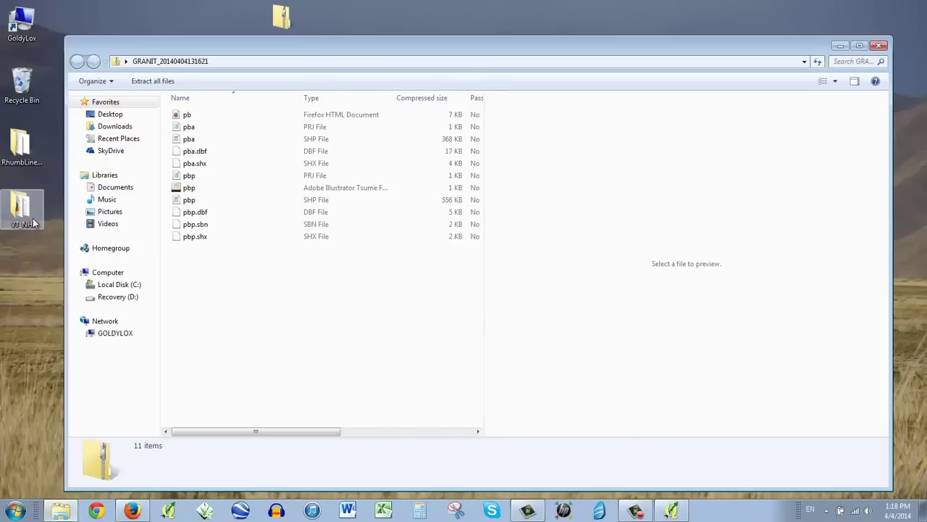
pyautogui.click(879, 47)
pyautogui.rightClick(293, 29)
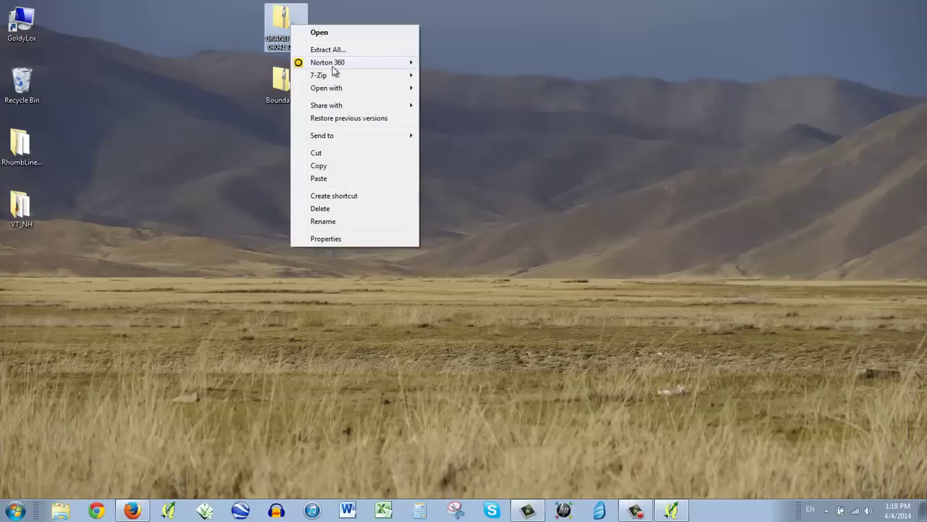
pyautogui.moveTo(334, 76)
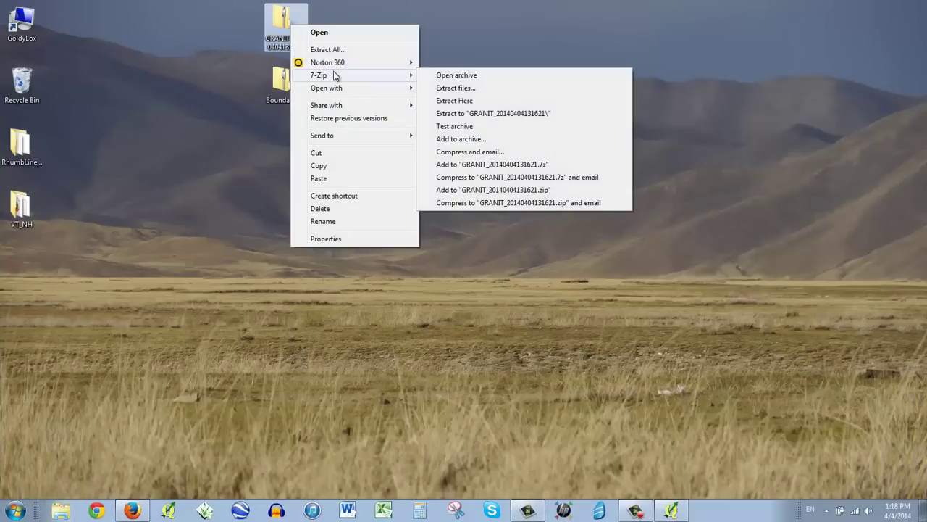
pyautogui.click(482, 50)
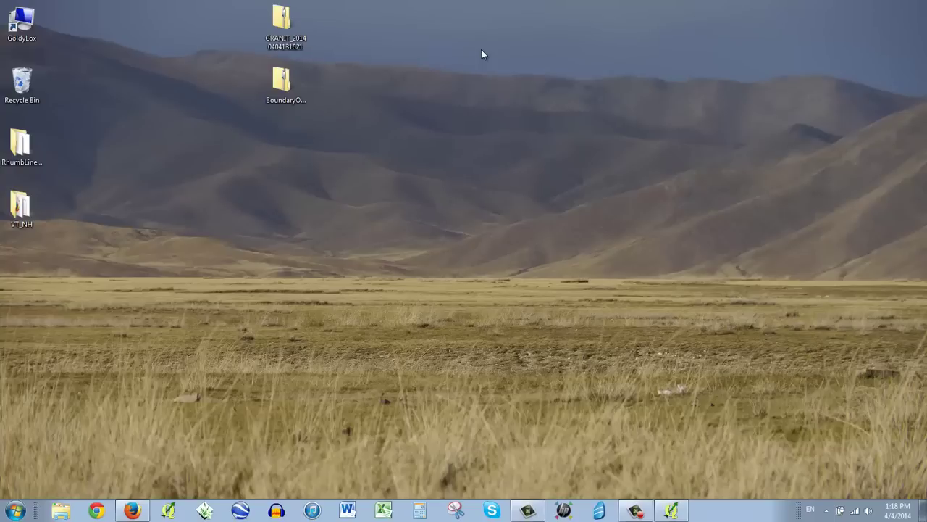
pyautogui.click(32, 215)
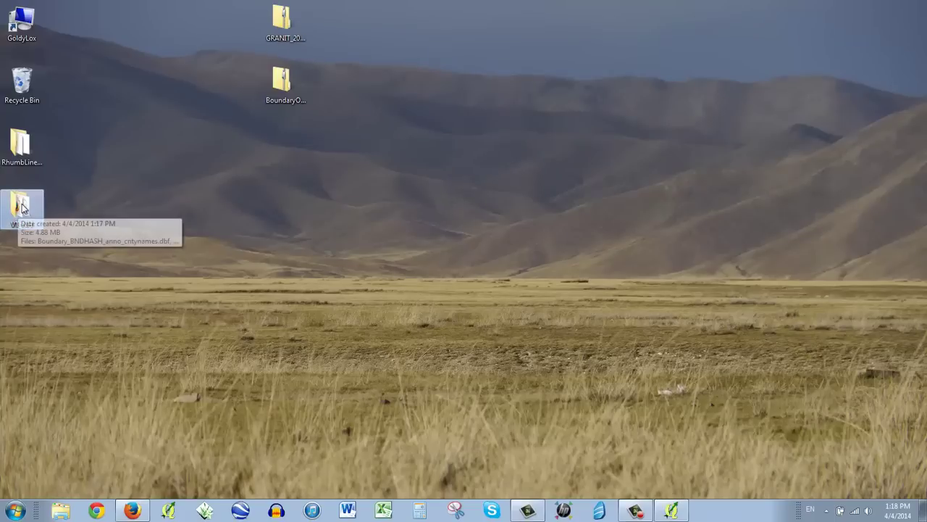
# Switch to QGIS, refresh the Browser panel, and expand Desktop's VT_NH folder
pyautogui.click(672, 512)
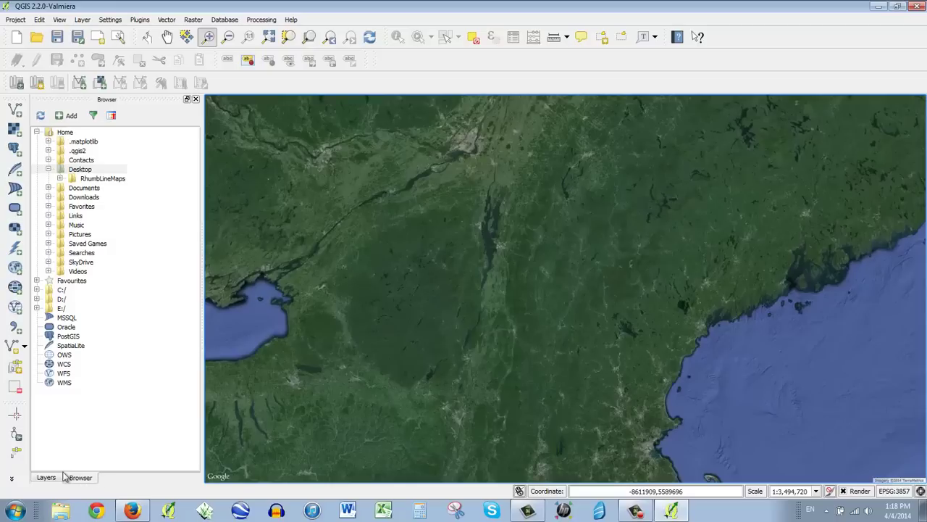
pyautogui.click(40, 116)
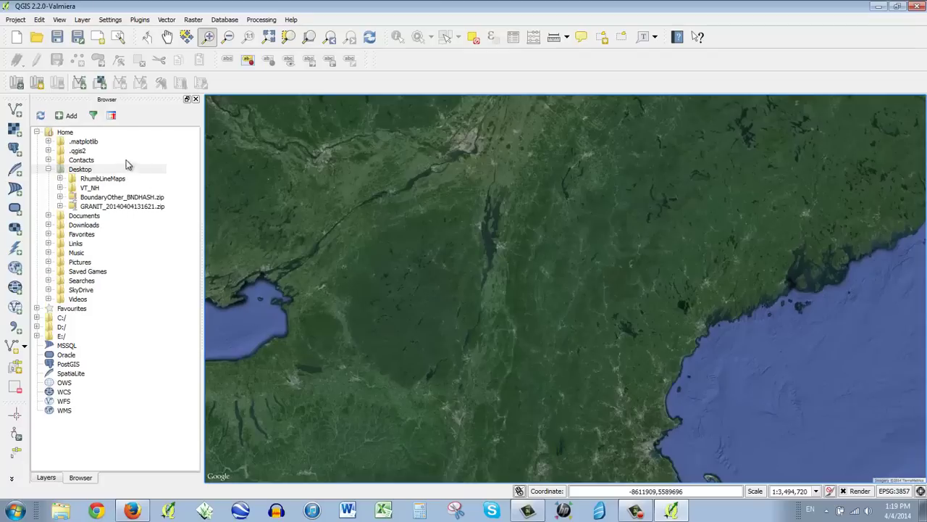
pyautogui.click(84, 208)
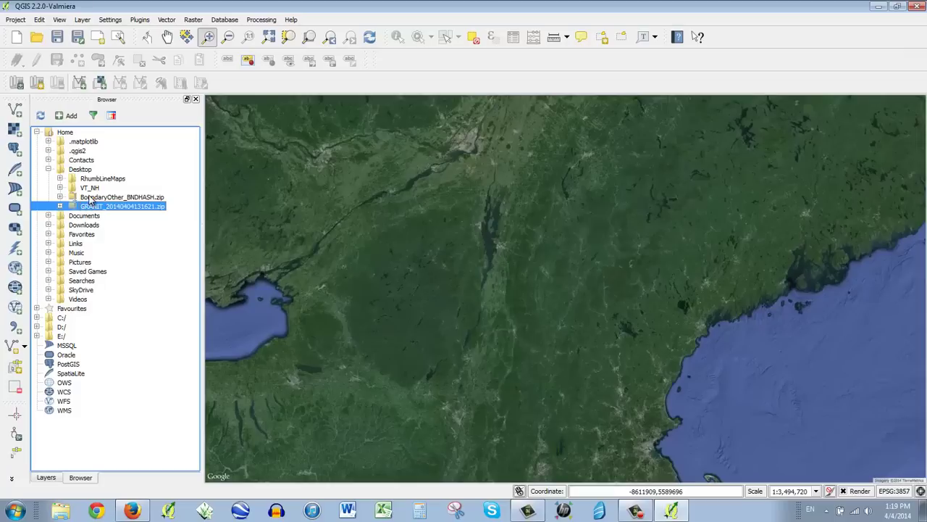
pyautogui.click(90, 197)
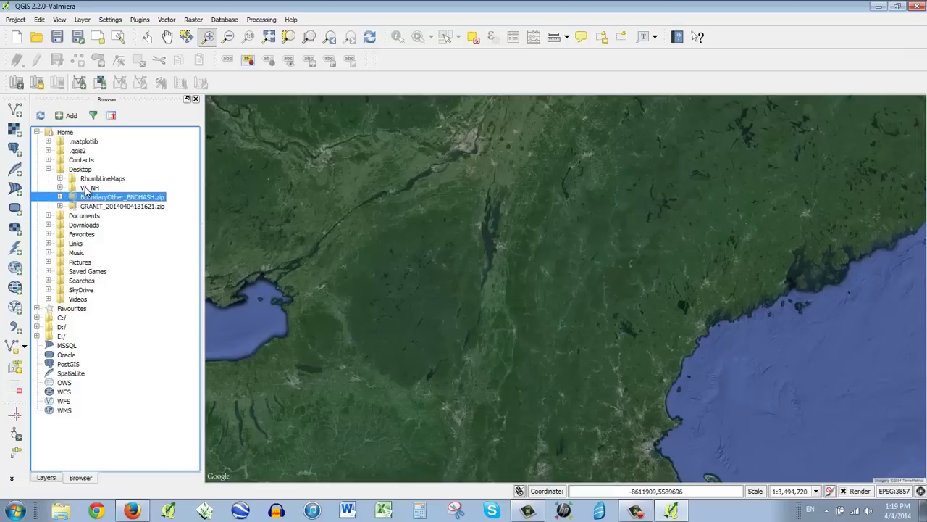
pyautogui.click(84, 188)
pyautogui.click(60, 189)
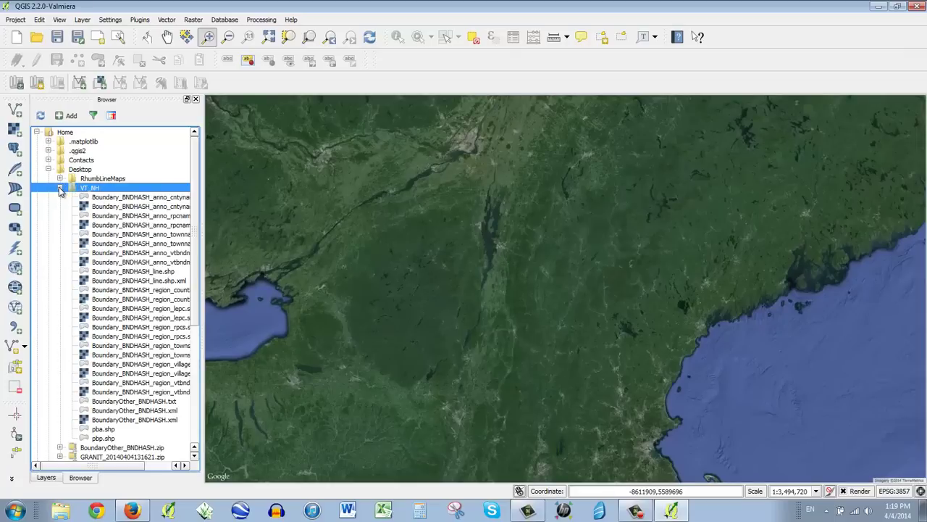
# Add pba.shp and pbp.shp from VT_NH to the map canvas and centre the states
pyautogui.moveTo(203, 293); pyautogui.dragTo(228, 291)
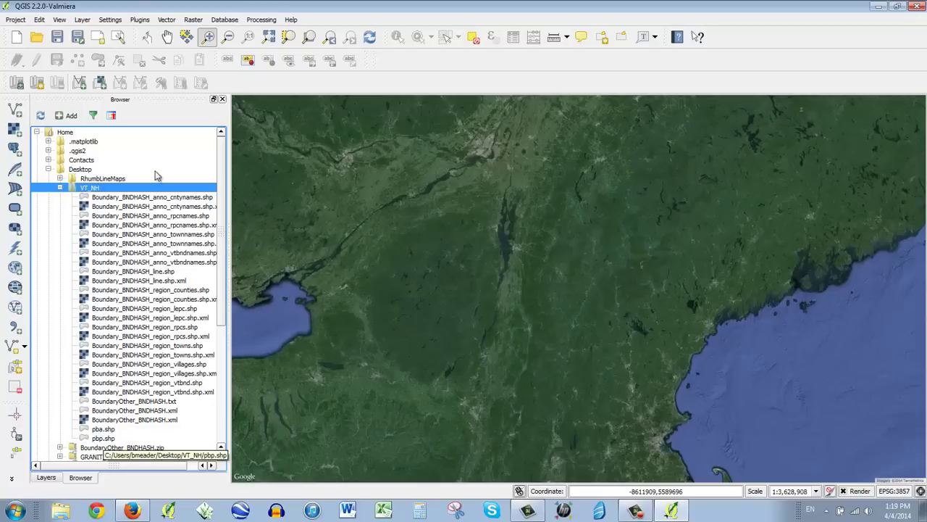
pyautogui.moveTo(230, 210); pyautogui.dragTo(250, 211)
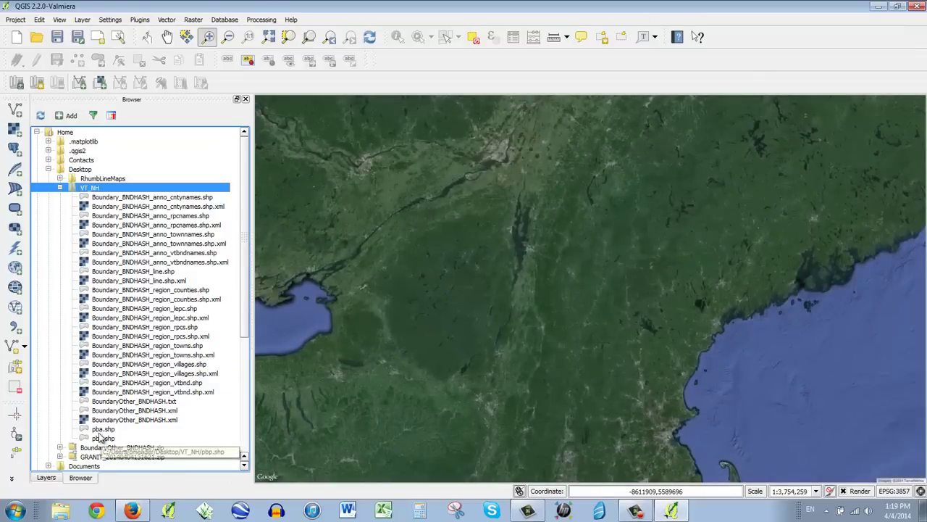
pyautogui.moveTo(99, 430); pyautogui.dragTo(374, 402)
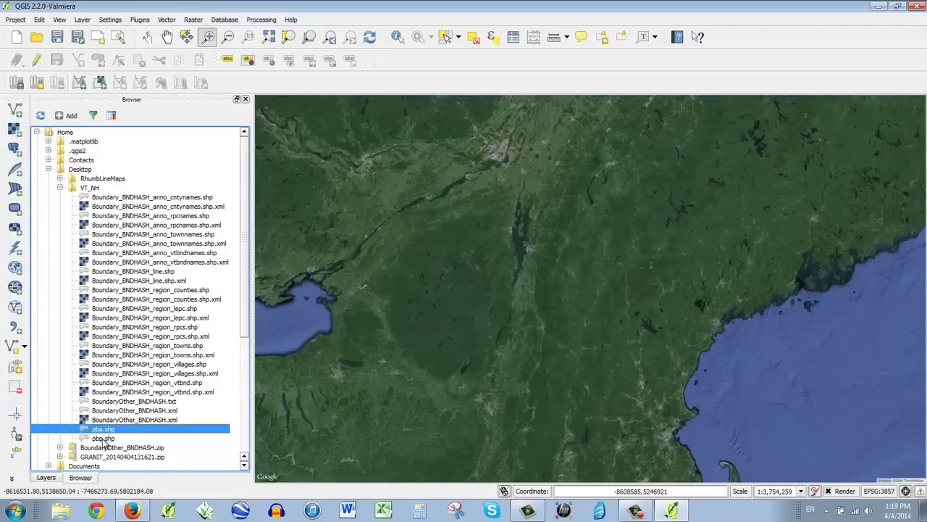
pyautogui.moveTo(105, 440); pyautogui.dragTo(411, 384)
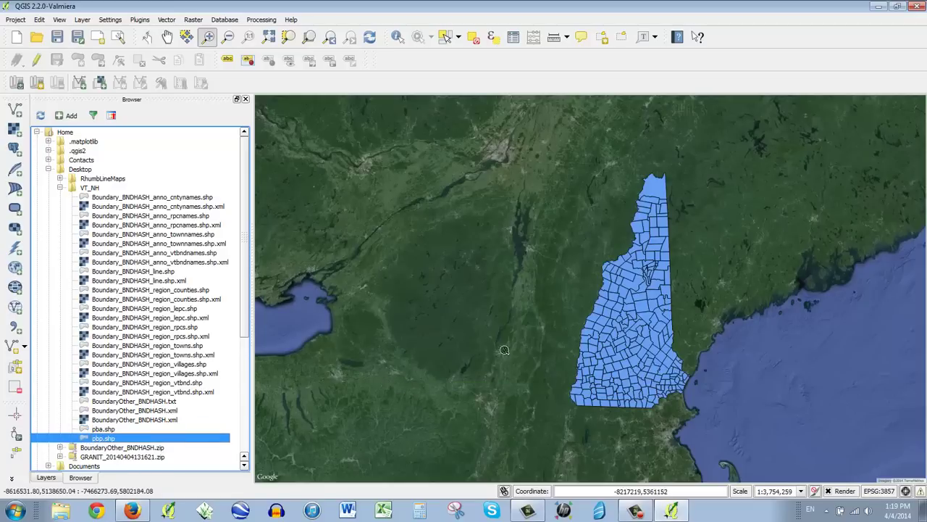
pyautogui.moveTo(586, 350); pyautogui.dragTo(510, 365)
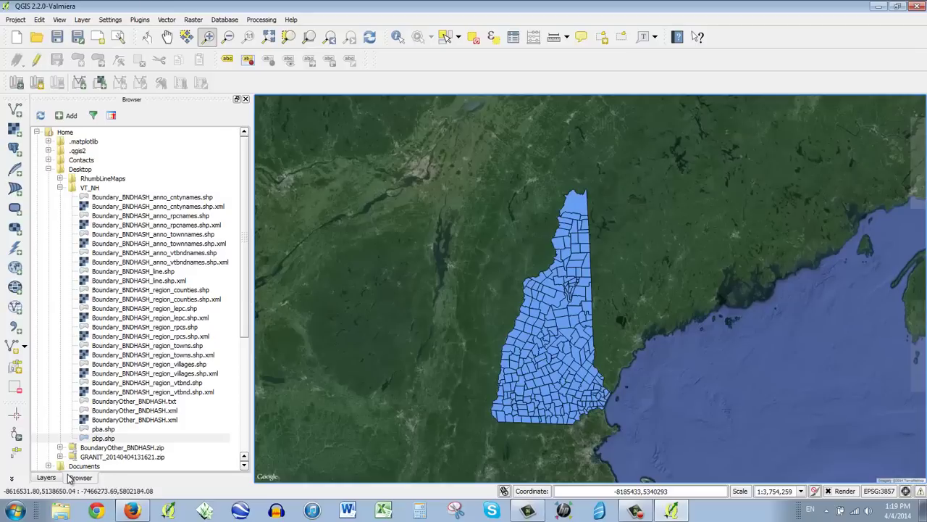
# Add Boundary_BNDHASH_region_vtbnd.shp and Boundary_BNDHASH_region_towns.shp as map layers
pyautogui.click(166, 282)
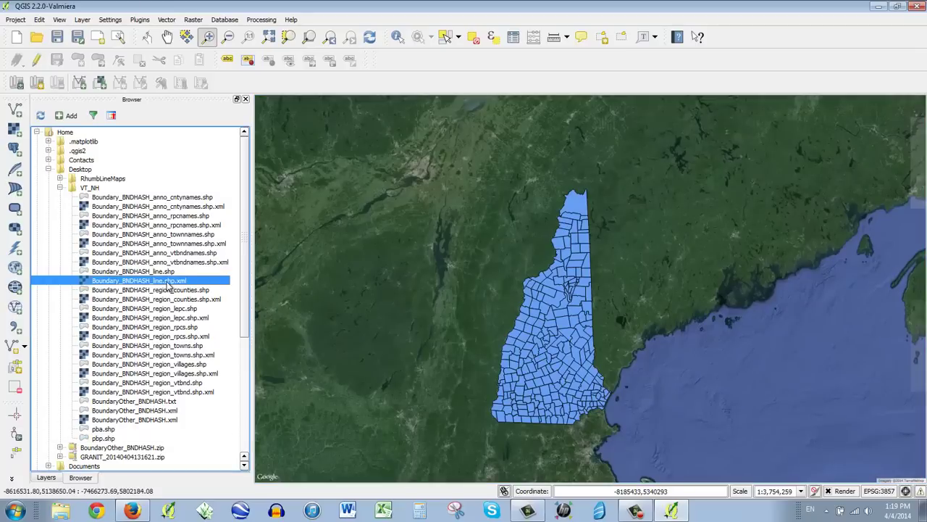
pyautogui.press('Up')
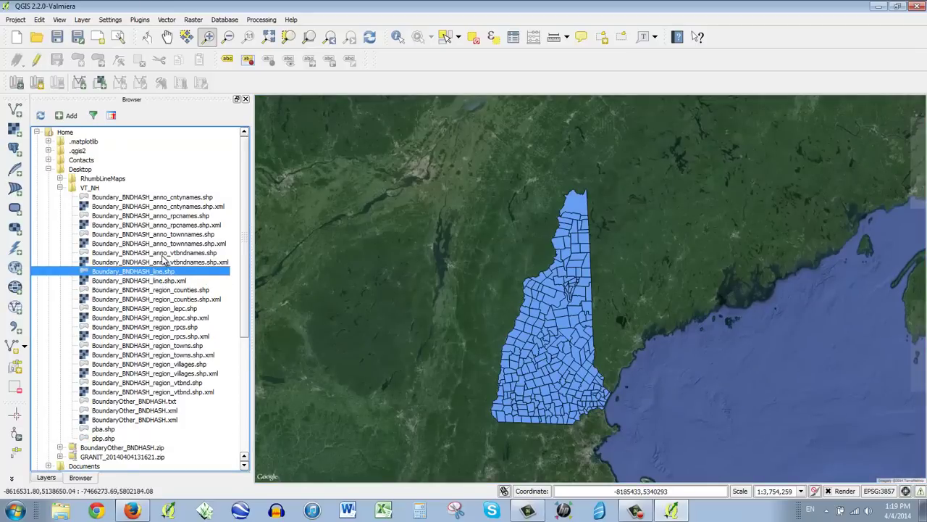
pyautogui.click(176, 384)
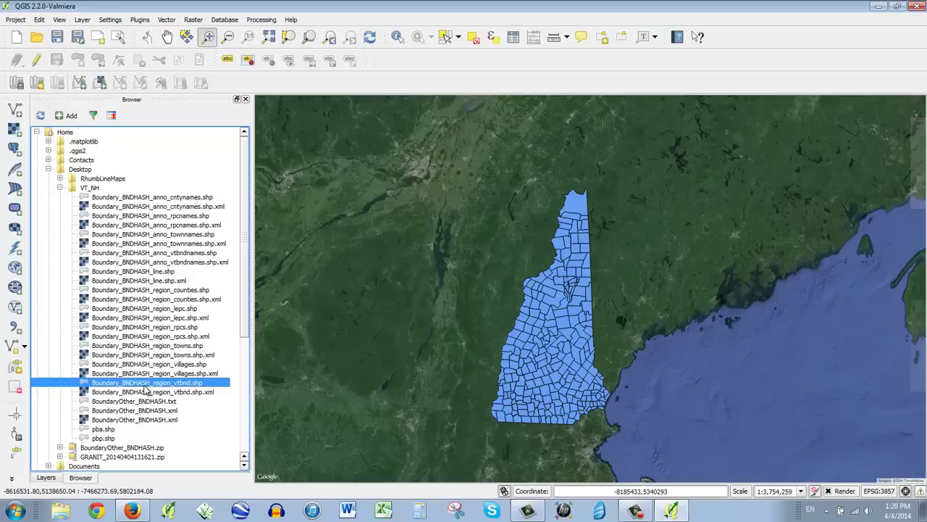
pyautogui.moveTo(140, 389); pyautogui.dragTo(317, 354)
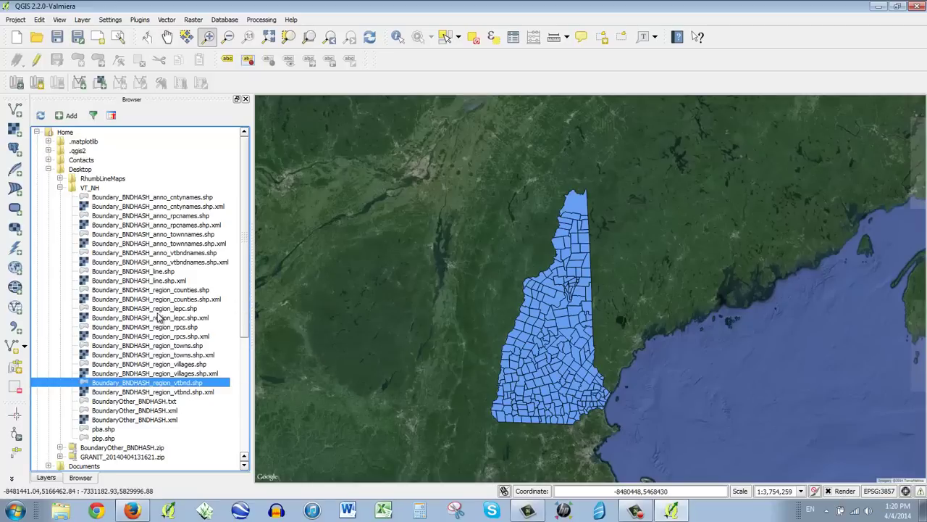
pyautogui.moveTo(179, 352); pyautogui.dragTo(398, 308)
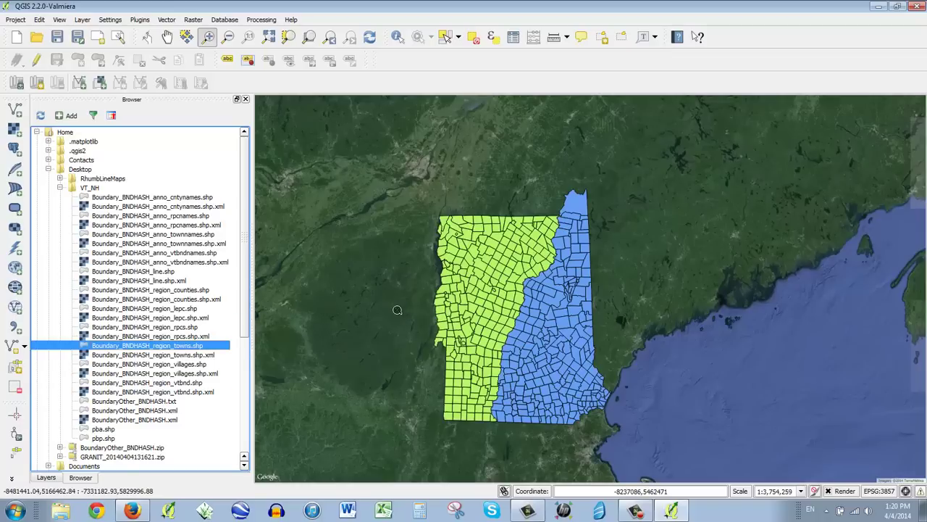
pyautogui.click(46, 478)
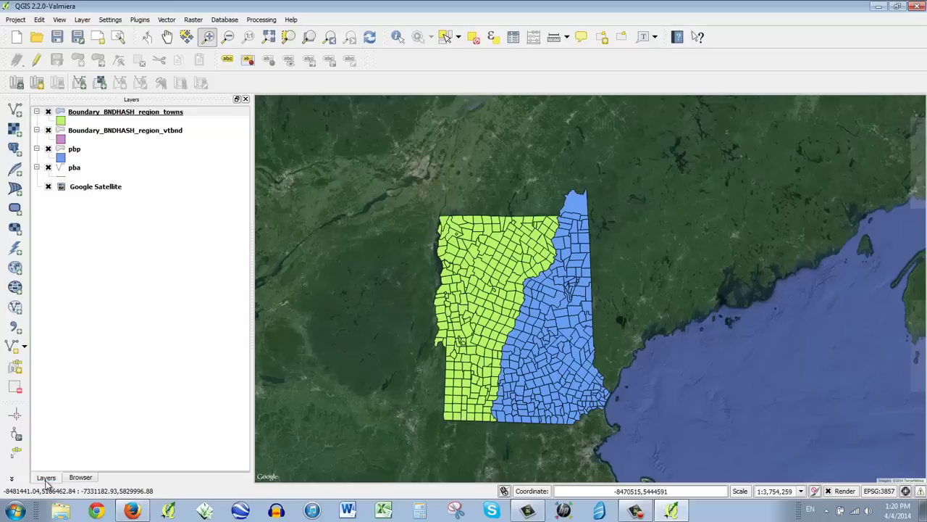
# Remove the Boundary_BNDHASH_region_vtbnd and pba layers from the Layers panel
pyautogui.click(133, 137)
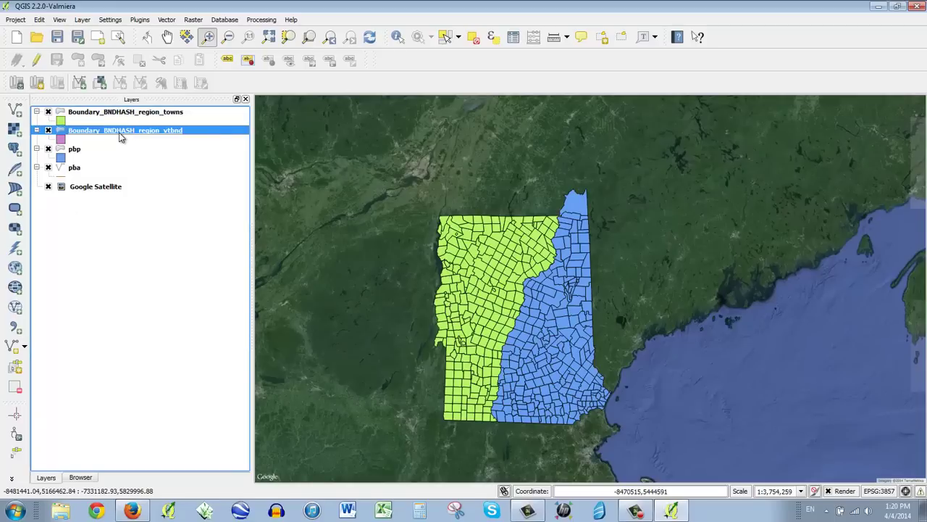
pyautogui.rightClick(119, 133)
pyautogui.click(148, 166)
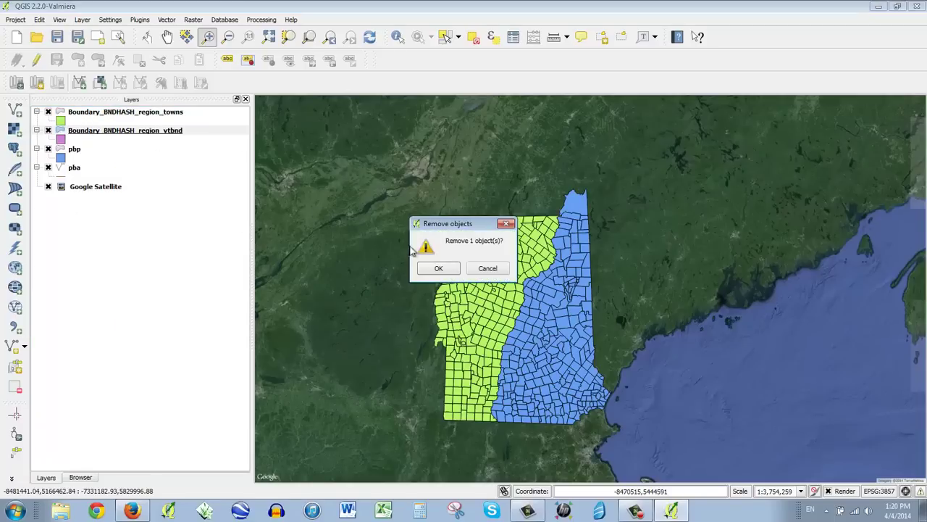
pyautogui.click(430, 267)
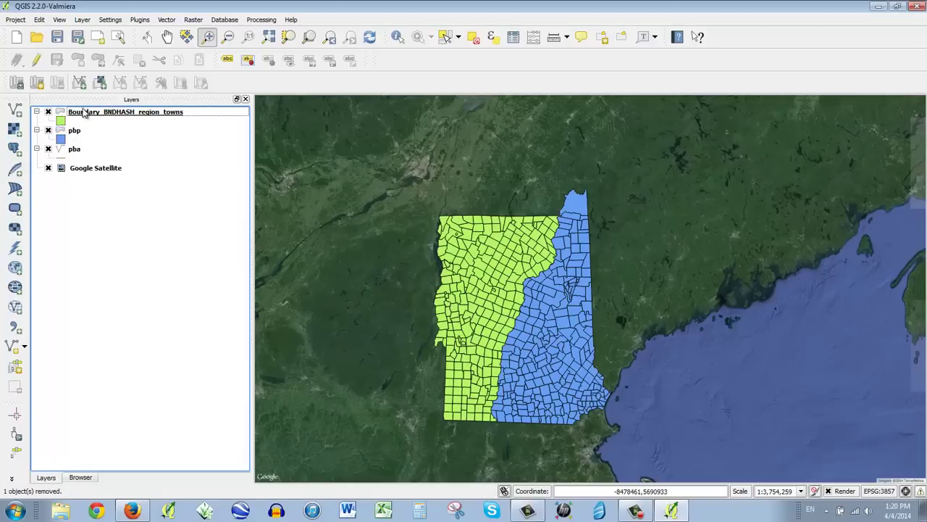
pyautogui.rightClick(72, 151)
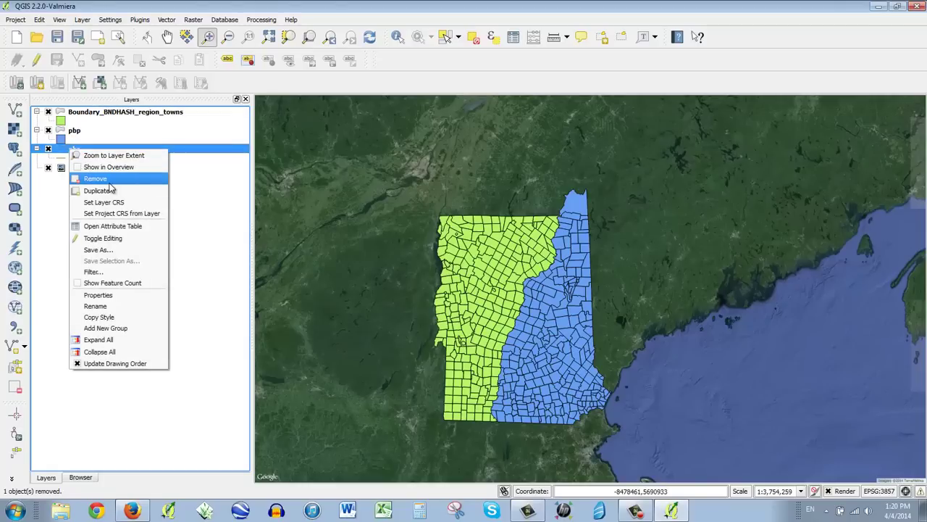
pyautogui.click(115, 181)
pyautogui.click(437, 269)
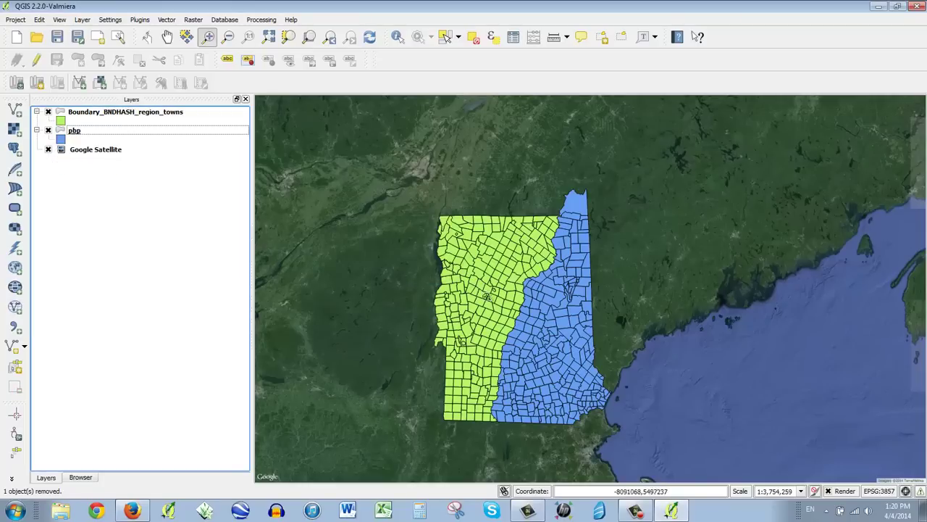